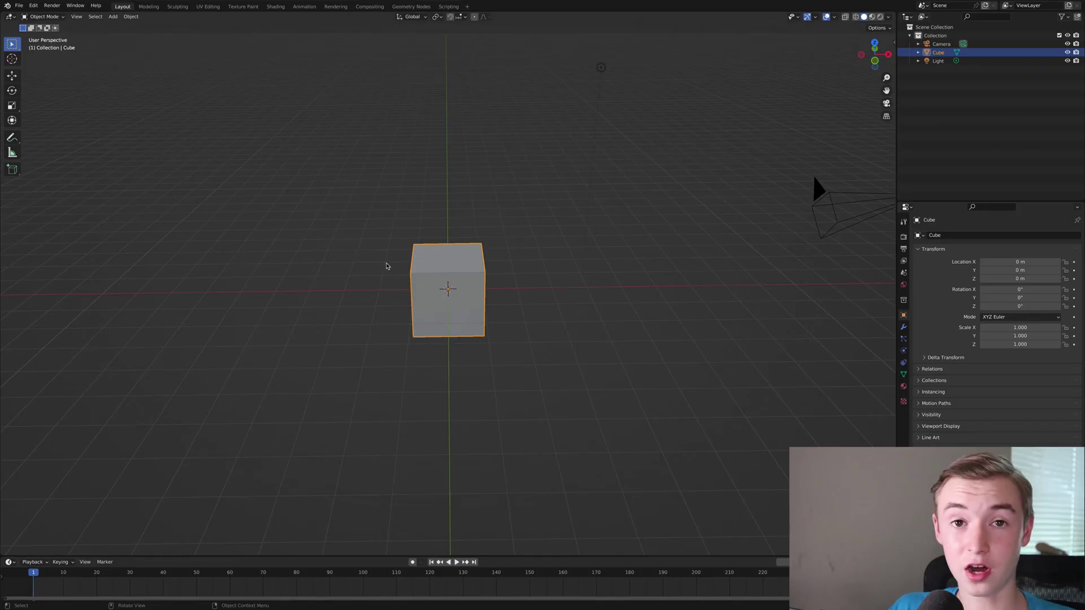
# Step: Stretch the cube vertically and add an Array modifier spreading the copies along X
pyautogui.press('s')
pyautogui.press('z')
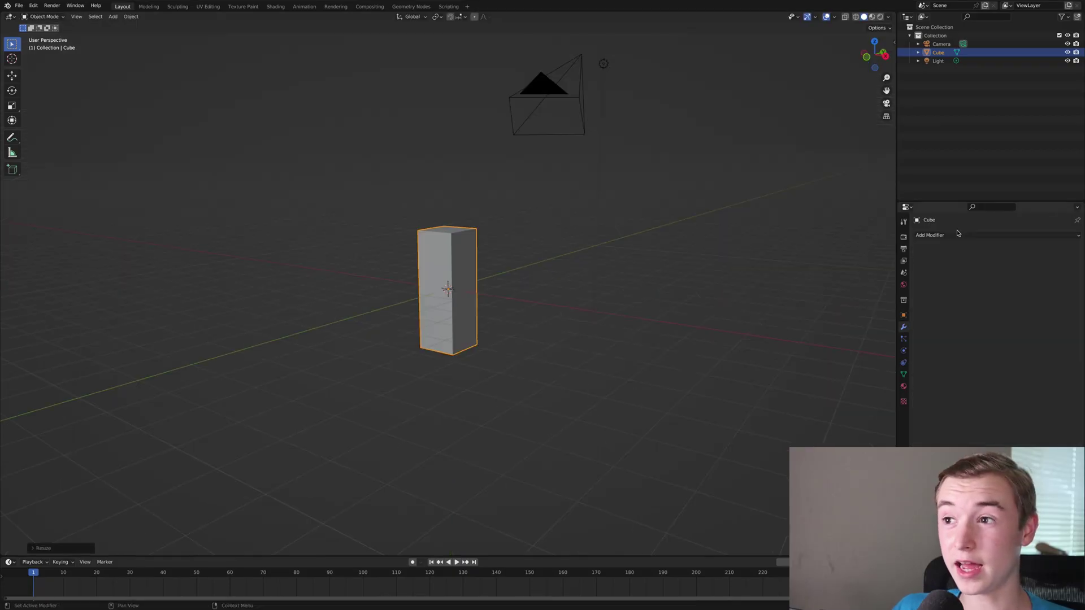
pyautogui.click(931, 235)
pyautogui.click(917, 259)
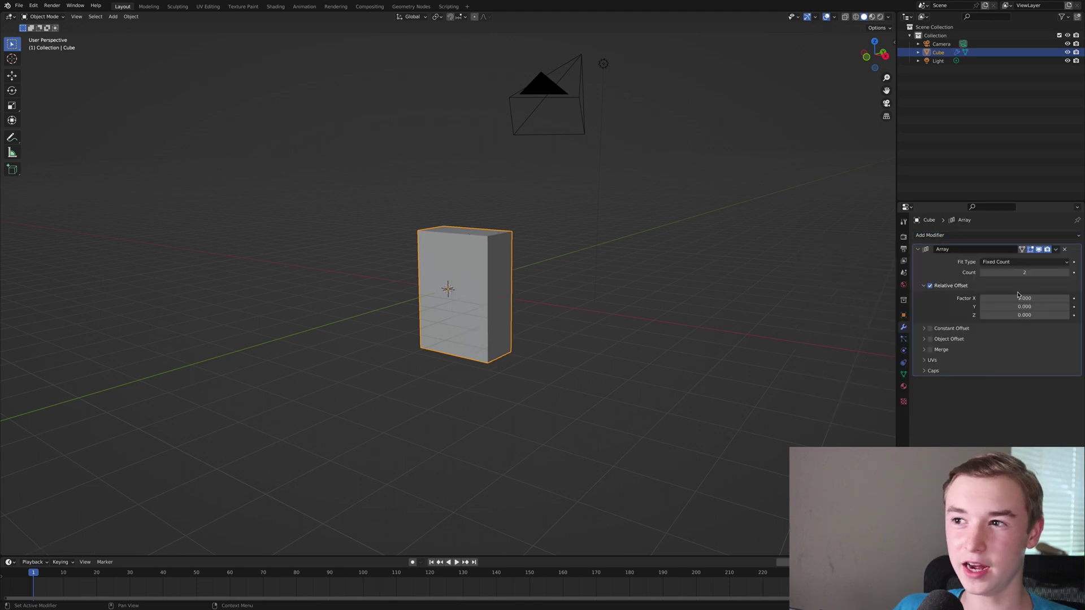
pyautogui.moveTo(1020, 297); pyautogui.dragTo(1019, 297)
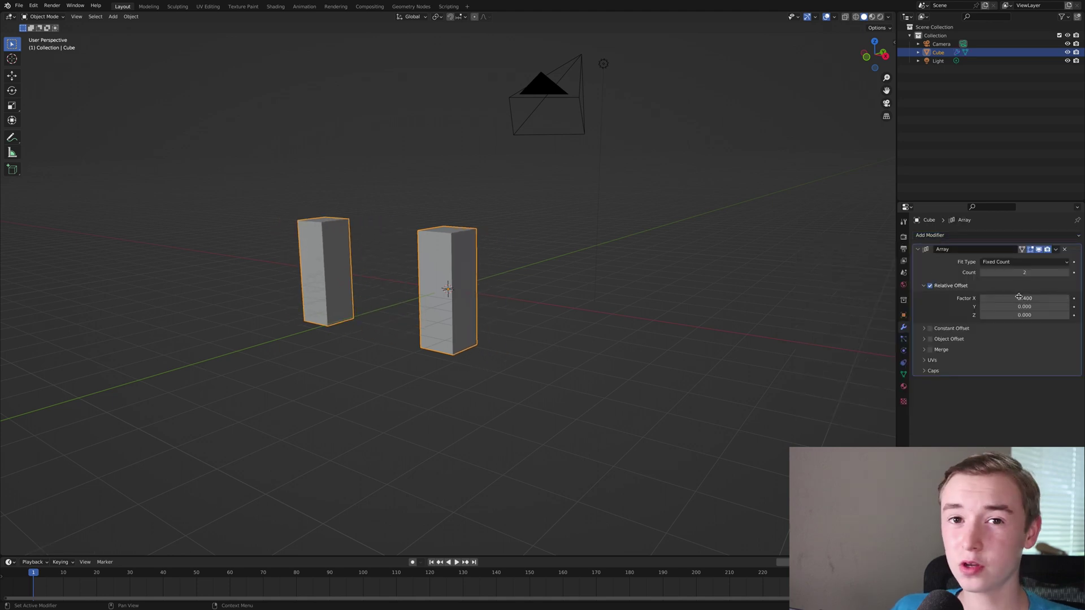
# Step: Add a second Array modifier and adjust its spacing
pyautogui.click(1004, 236)
pyautogui.click(916, 261)
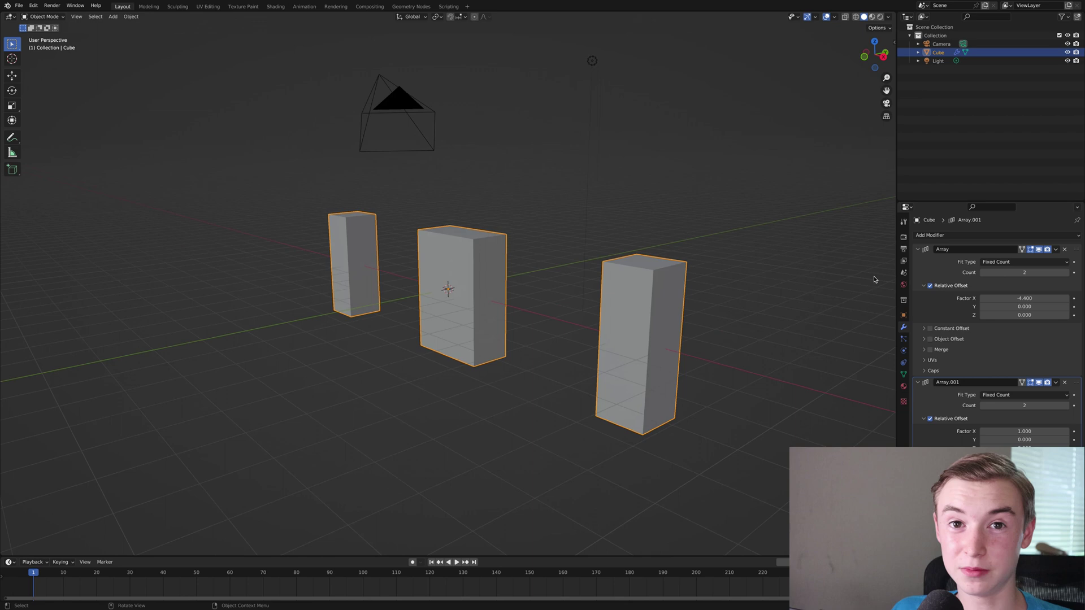
pyautogui.moveTo(1011, 431)
pyautogui.mouseDown()
pyautogui.moveTo(994, 431)
pyautogui.moveTo(1012, 438)
pyautogui.mouseUp()
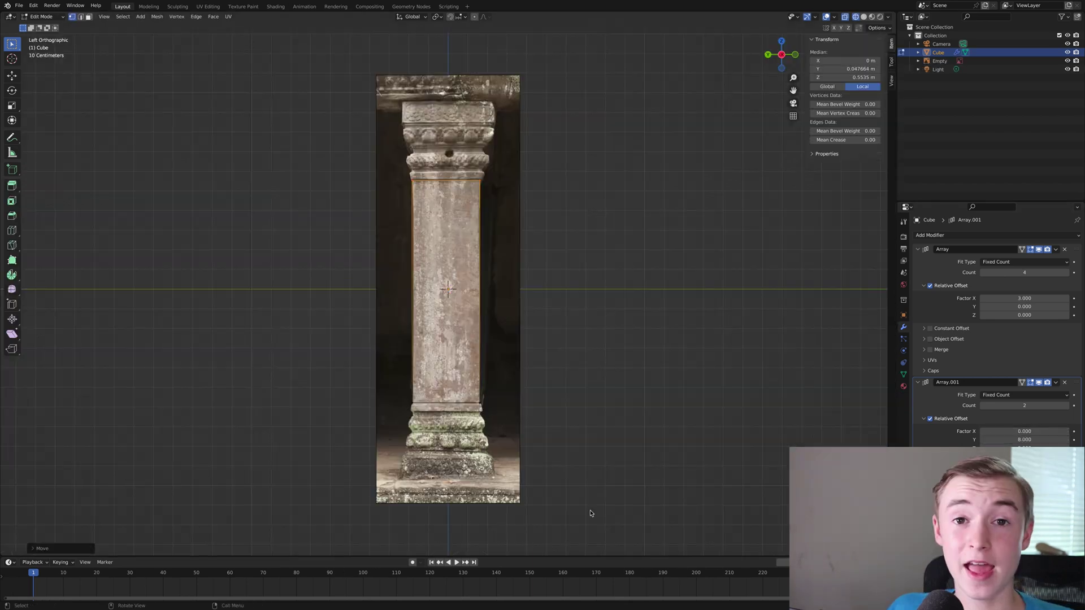
# Step: In Edit Mode from the left orthographic view, extrude the first moulding steps of the pillar
pyautogui.moveTo(581, 472); pyautogui.dragTo(579, 473, button='middle')
pyautogui.press('Tab')
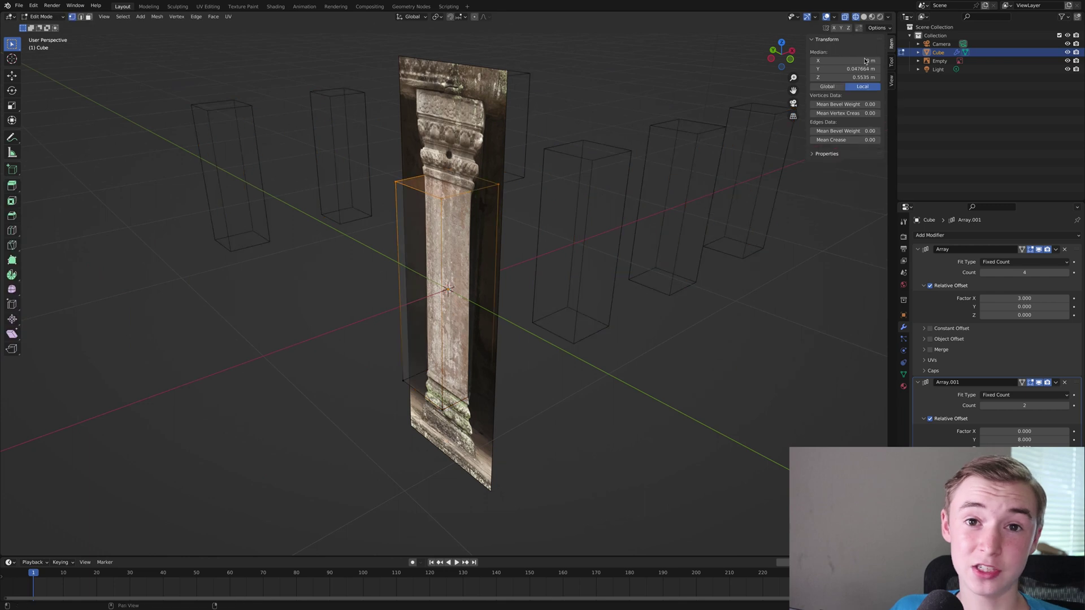
pyautogui.click(771, 59)
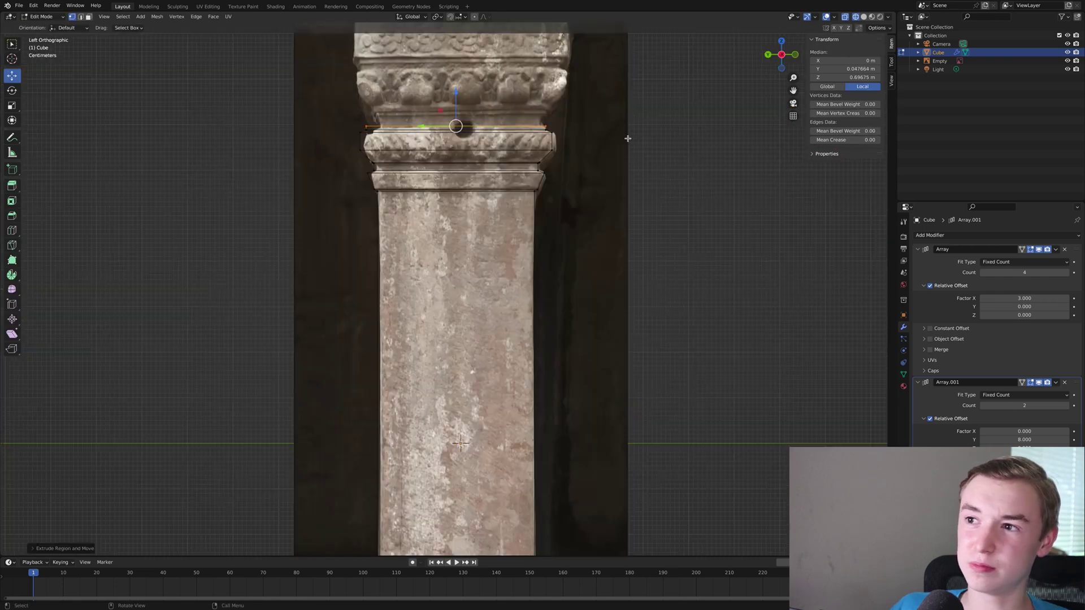
pyautogui.press('e')
pyautogui.click(628, 125)
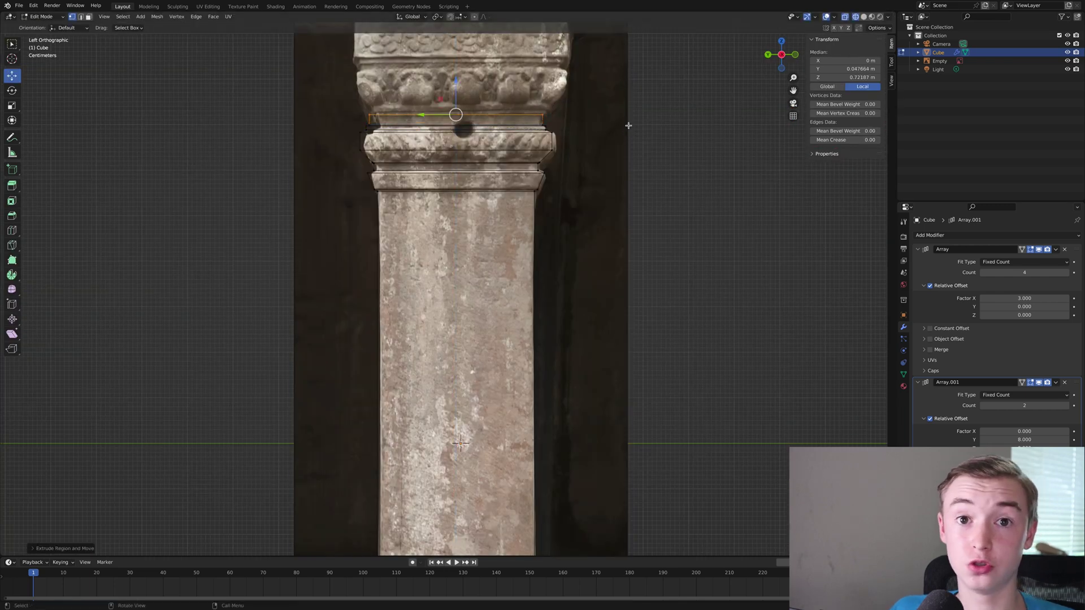
pyautogui.press('e')
pyautogui.click(625, 126)
pyautogui.press('e')
pyautogui.click(627, 126)
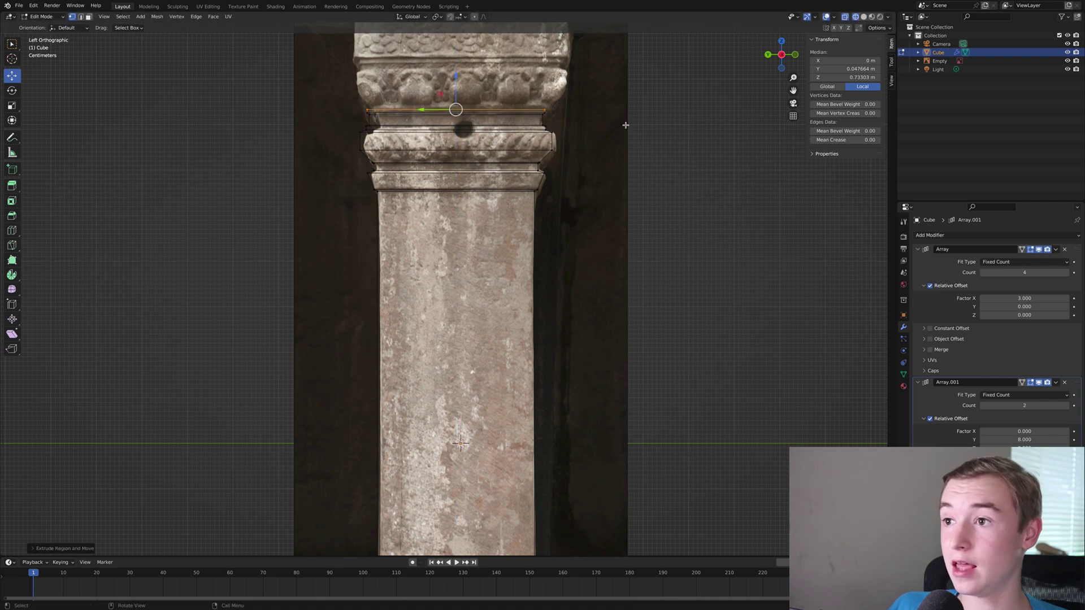
# Step: Extrude the remaining moulding steps outward and upward to trace the reference column
pyautogui.press('e')
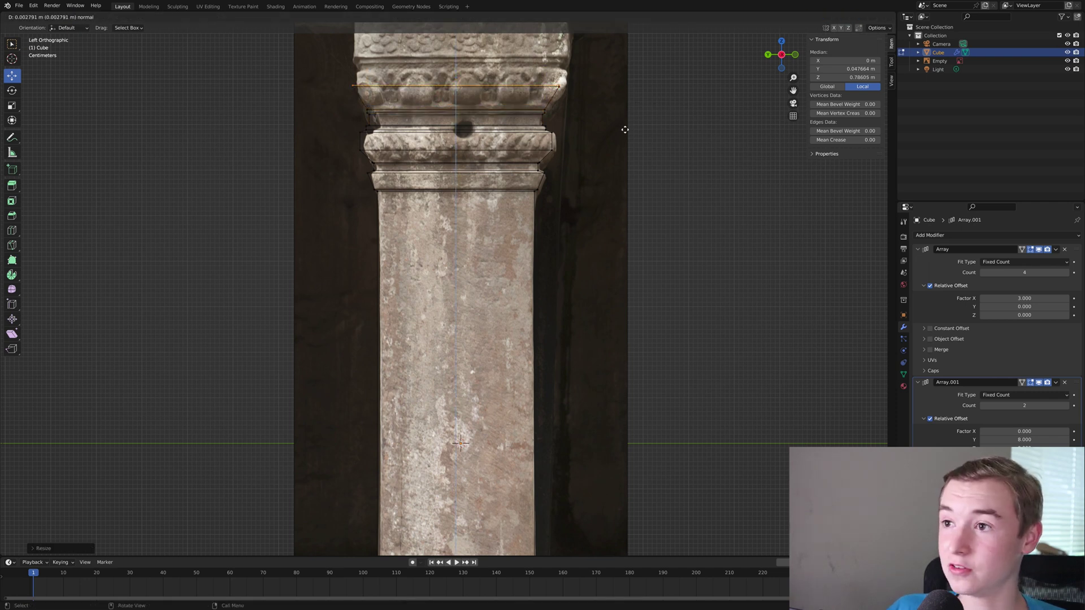
pyautogui.click(625, 127)
pyautogui.press('e')
pyautogui.click(649, 116)
pyautogui.press('e')
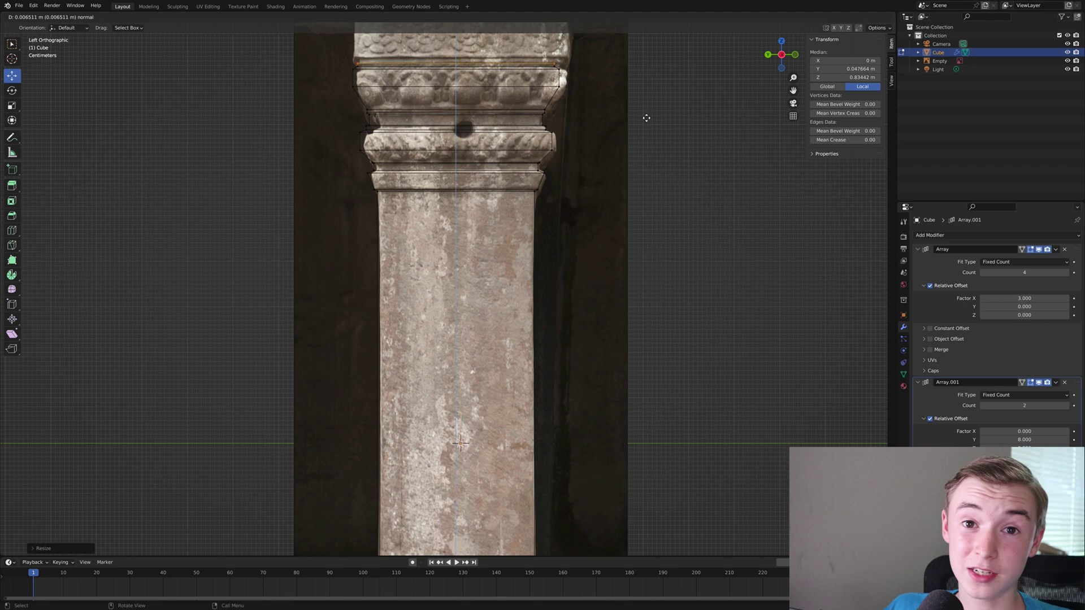
pyautogui.click(643, 114)
pyautogui.press('e')
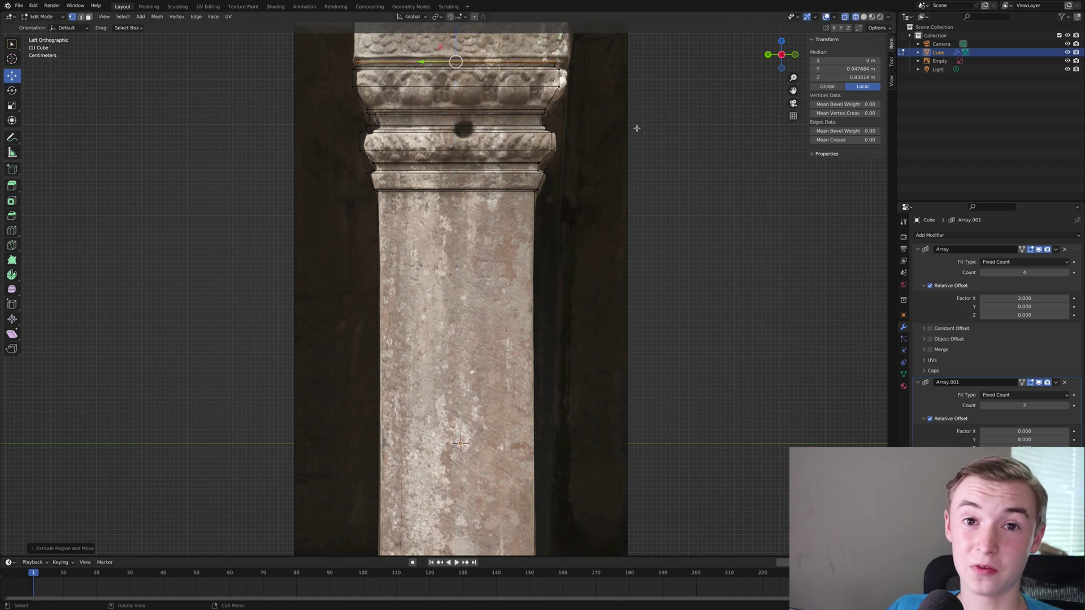
pyautogui.click(636, 126)
pyautogui.press('e')
pyautogui.click(697, 113)
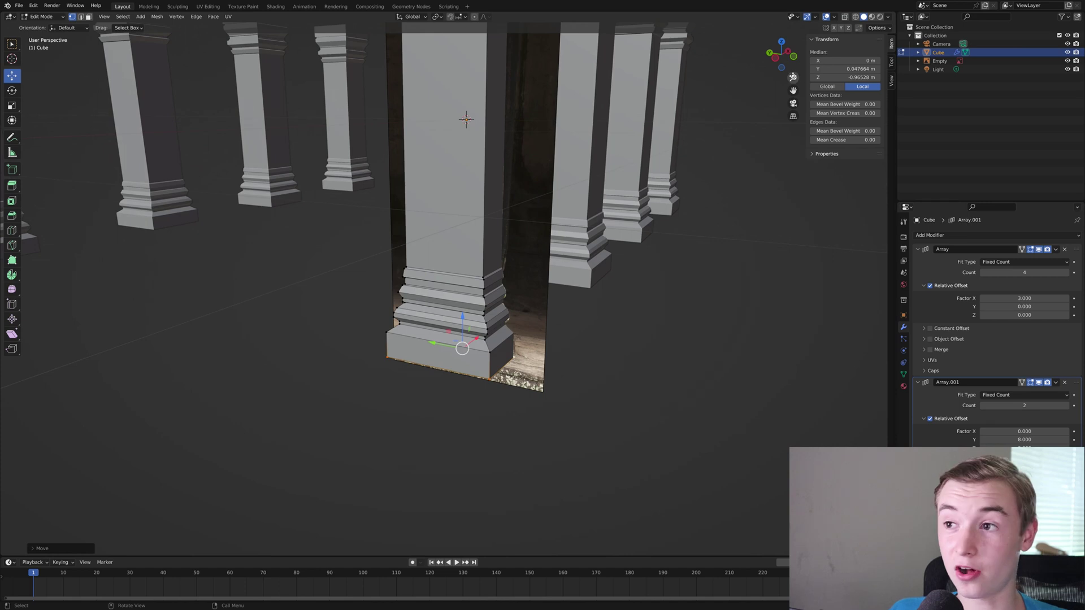
# Step: Add an Image Texture node to the pillar material and load the column photo into it
pyautogui.scroll(-6, 447, 282)
pyautogui.click(383, 382)
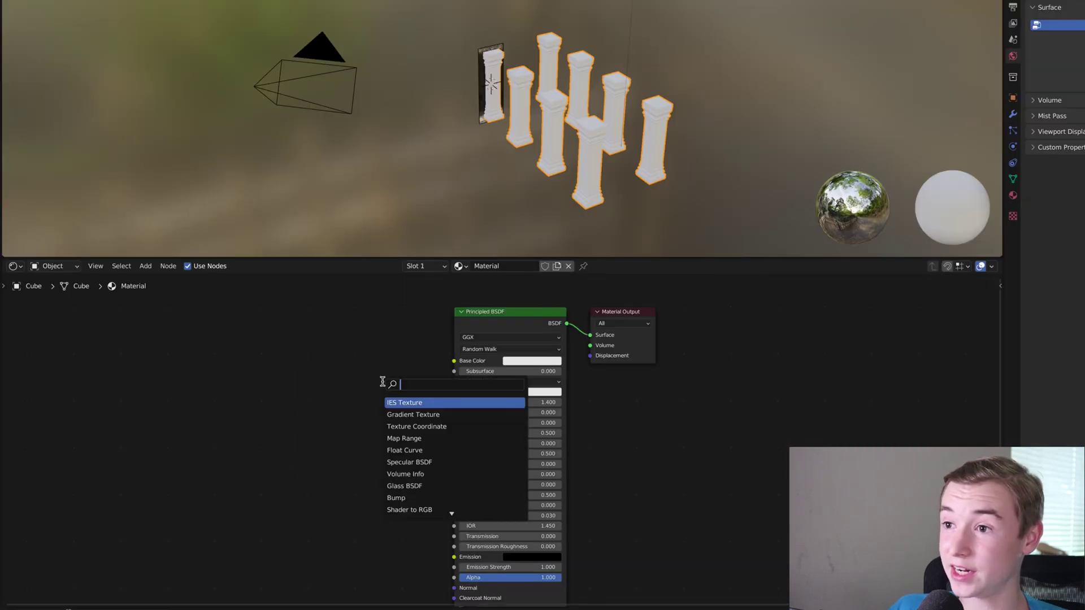
pyautogui.write('im')
pyautogui.press('Return')
pyautogui.click(312, 395)
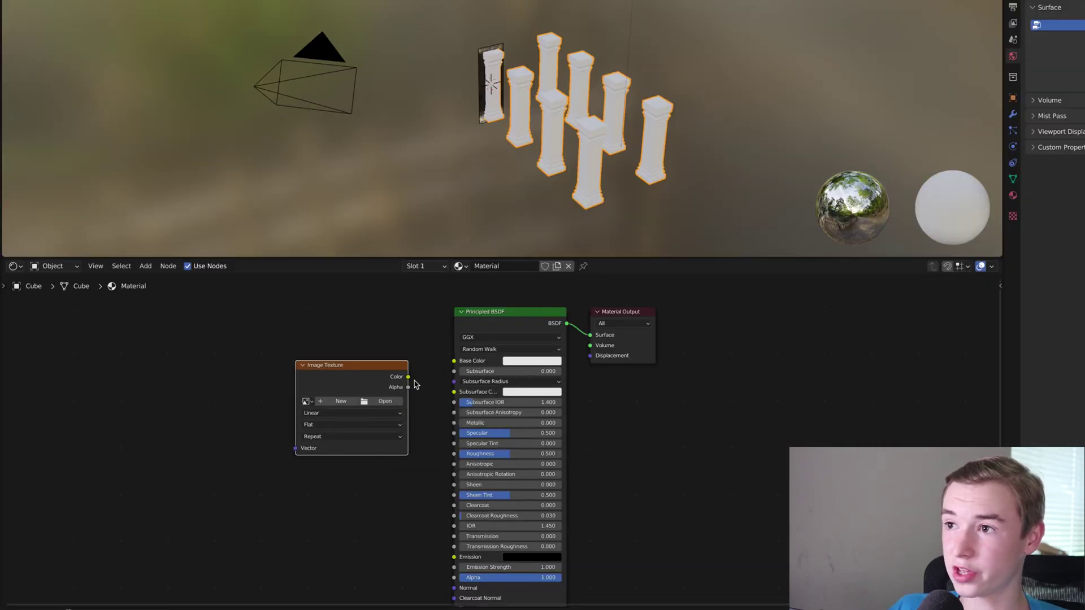
pyautogui.click(310, 401)
pyautogui.click(322, 426)
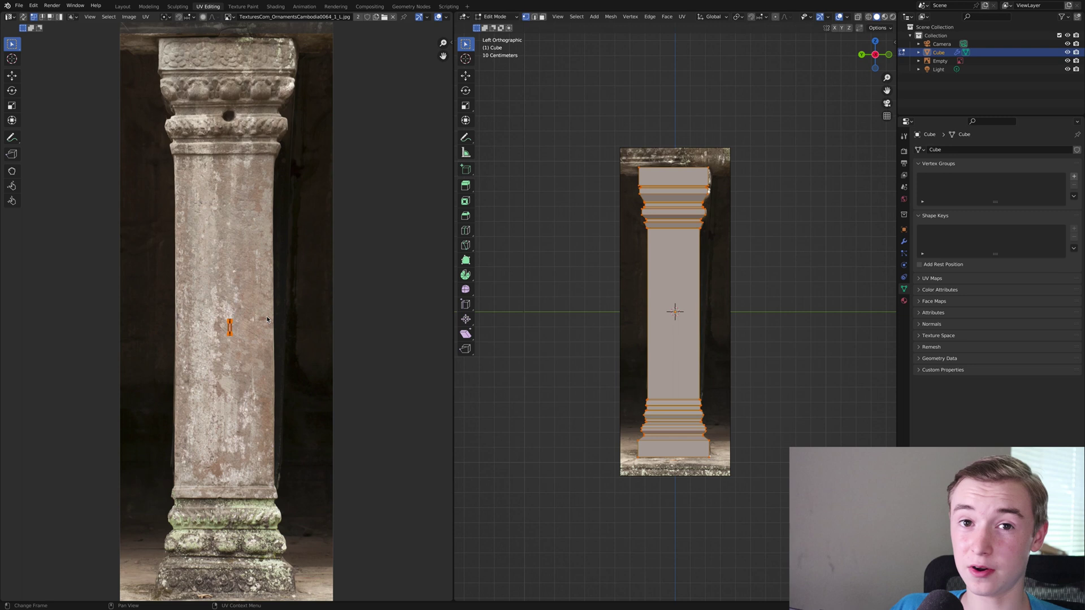
# Step: Scale the tiny UV island up until it covers the column in the photo
pyautogui.press('s')
pyautogui.click(376, 179)
pyautogui.press('s')
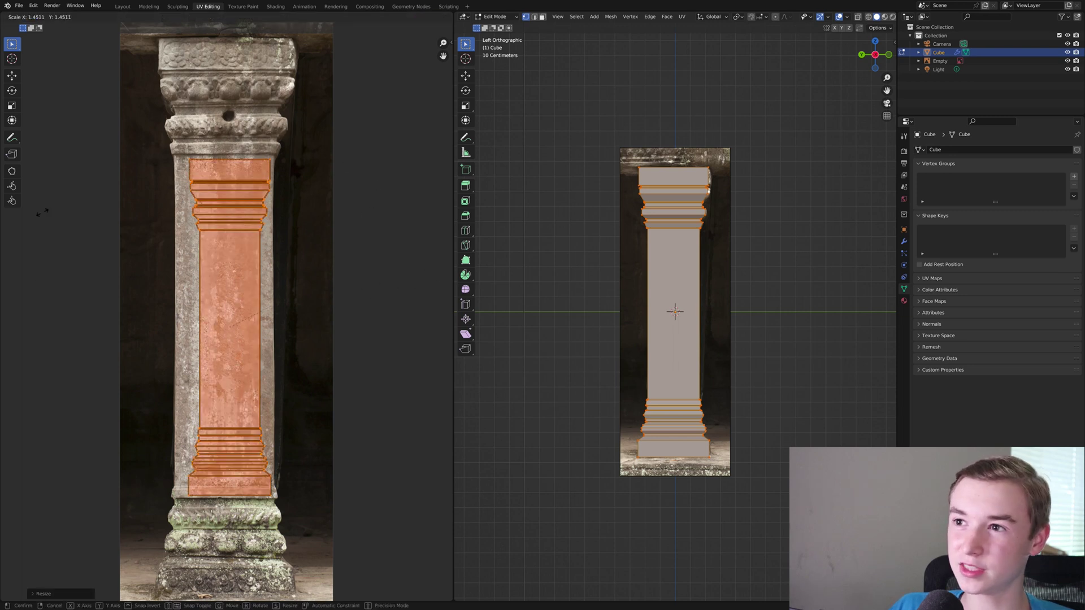
pyautogui.click(220, 182)
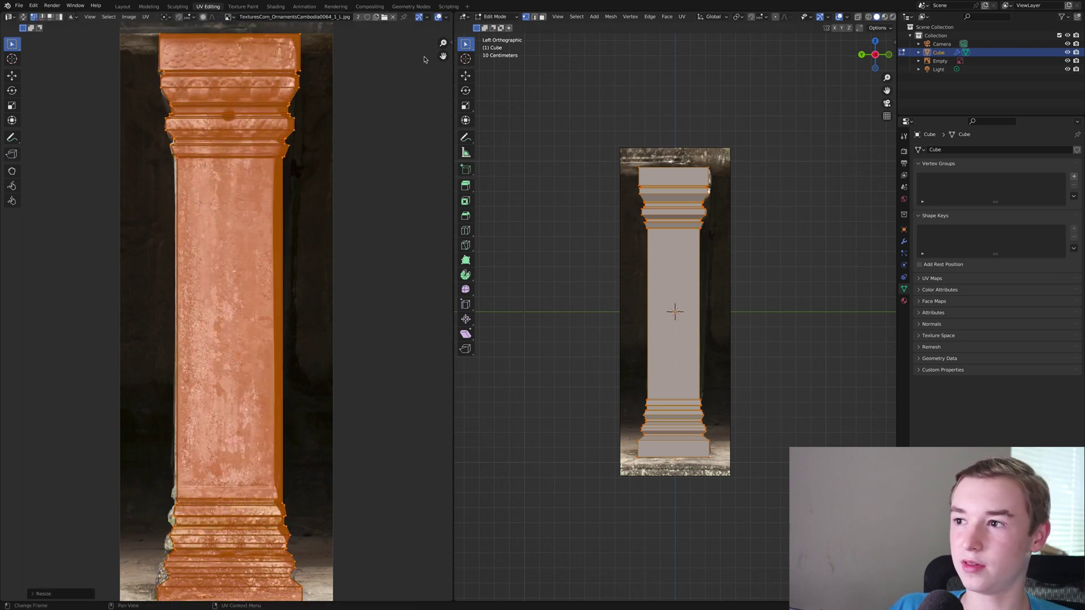
# Step: Project the pillar UVs from the front view
pyautogui.scroll(-3, 333, 54)
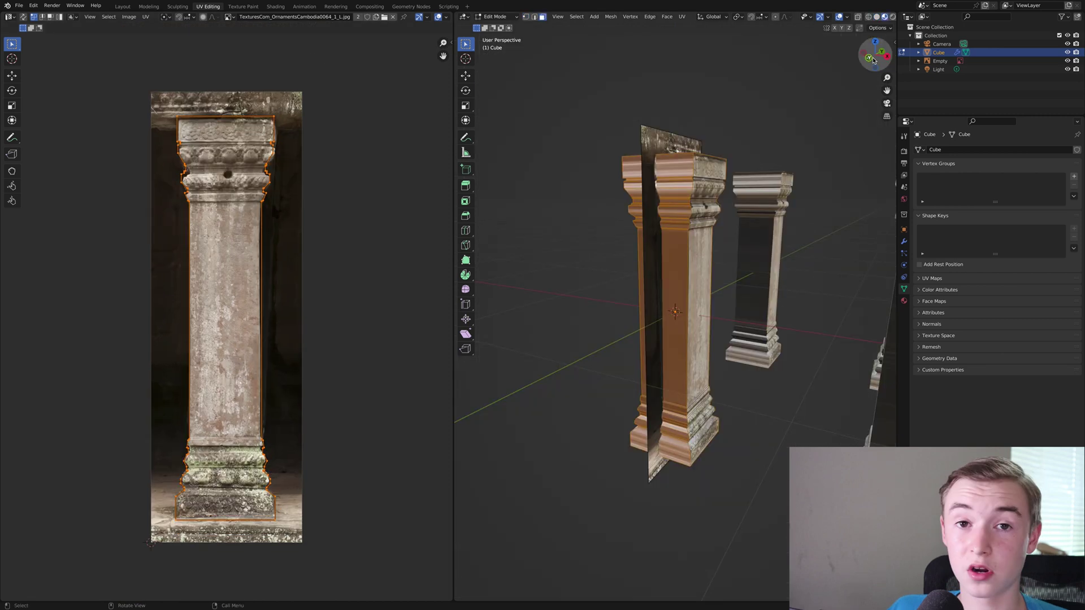
pyautogui.press('KP_1')
pyautogui.press('u')
pyautogui.click(775, 122)
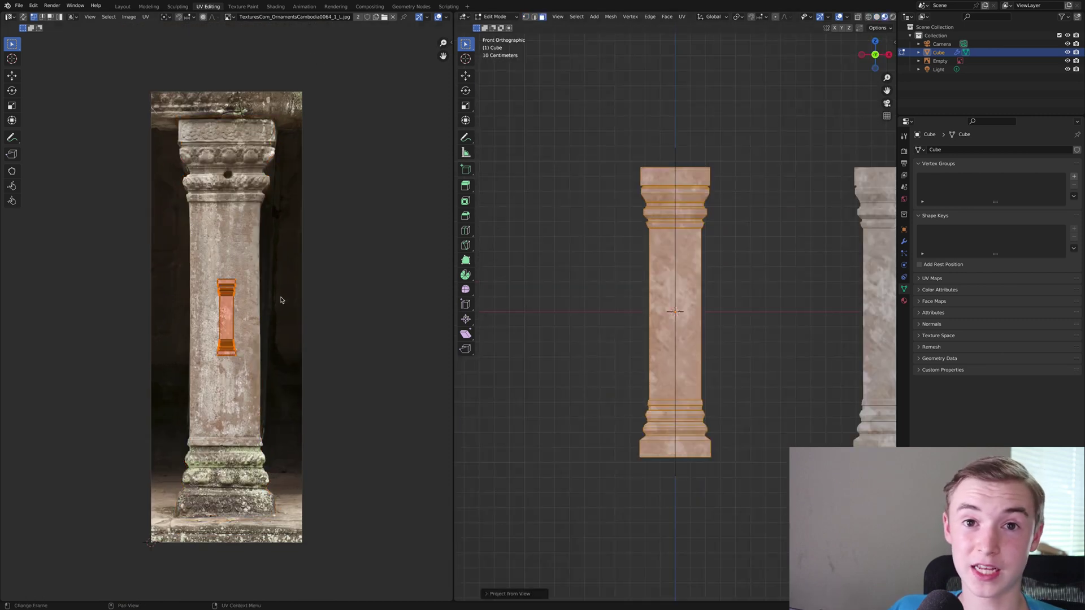
# Step: Fit the projected UVs and wire the texture colour into Roughness and Normal
pyautogui.press('s')
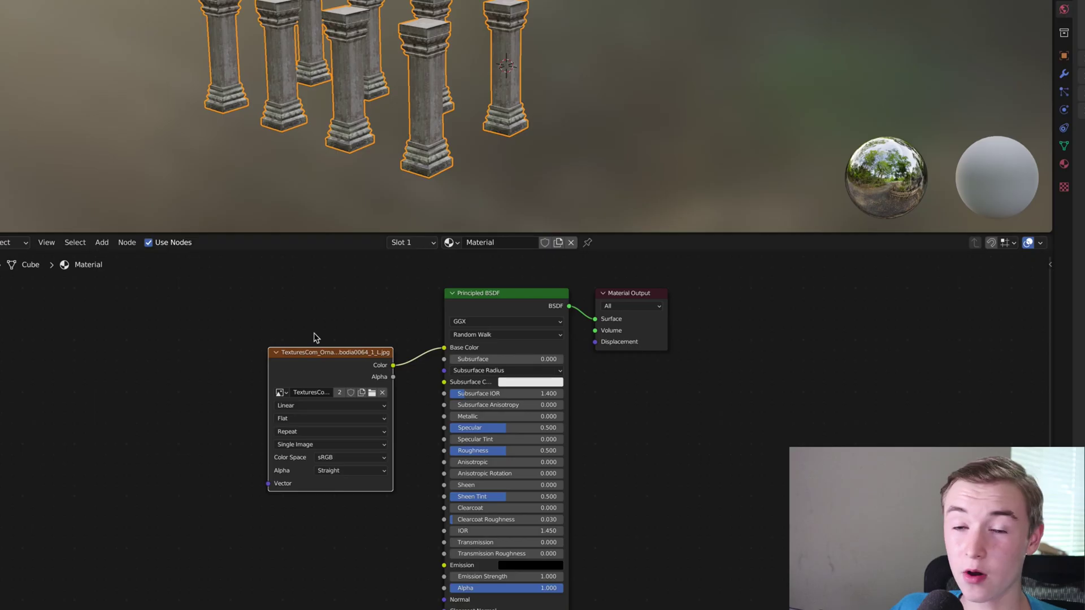
pyautogui.moveTo(322, 362); pyautogui.dragTo(55, 332)
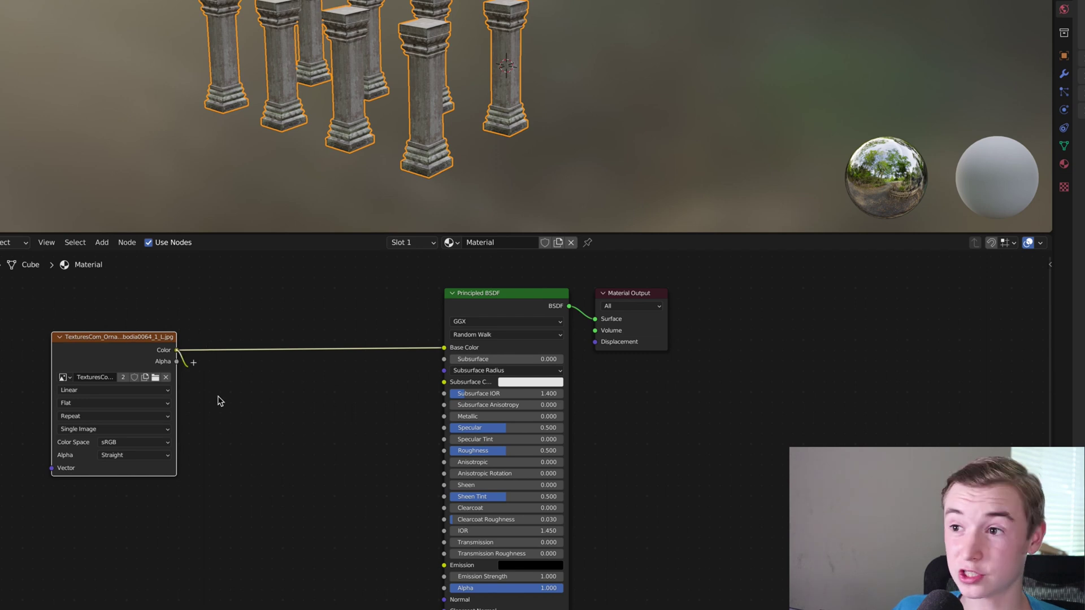
pyautogui.moveTo(221, 401); pyautogui.dragTo(456, 505)
pyautogui.moveTo(177, 297); pyautogui.dragTo(444, 397)
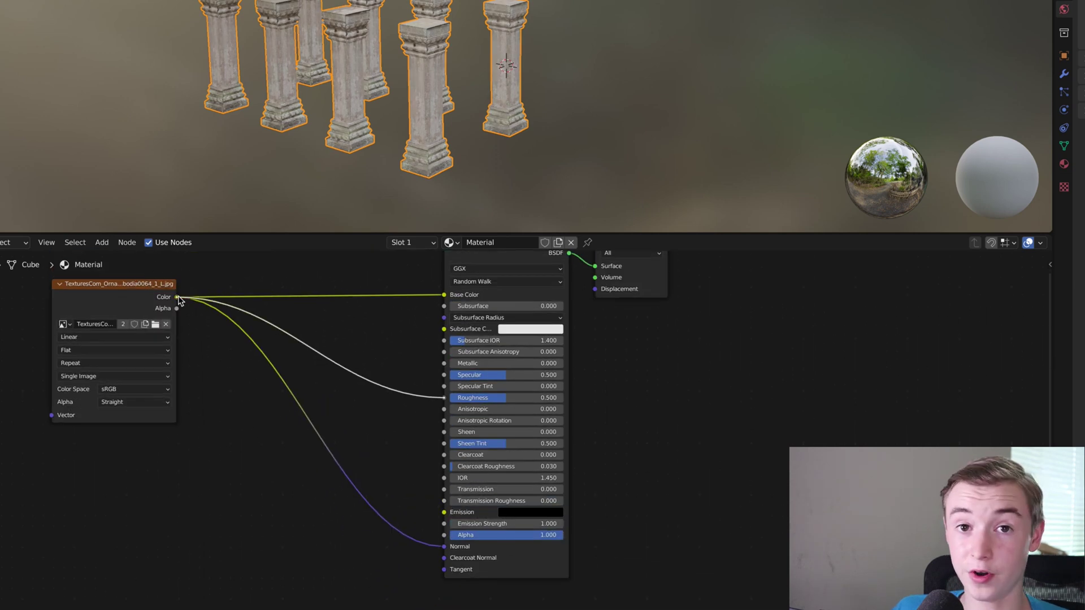
# Step: Add Bump and ColorRamp nodes, feeding the texture into the Bump Height input
pyautogui.moveTo(177, 298); pyautogui.dragTo(341, 454)
pyautogui.write('bump')
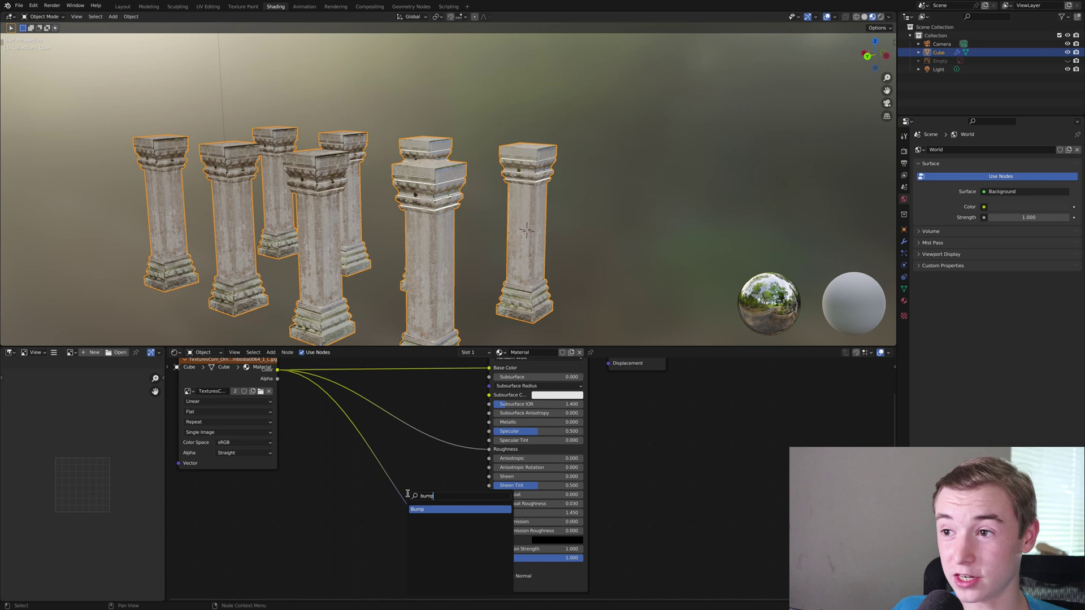
pyautogui.press('Return')
pyautogui.hotkey('shift', 'a')
pyautogui.click(395, 458)
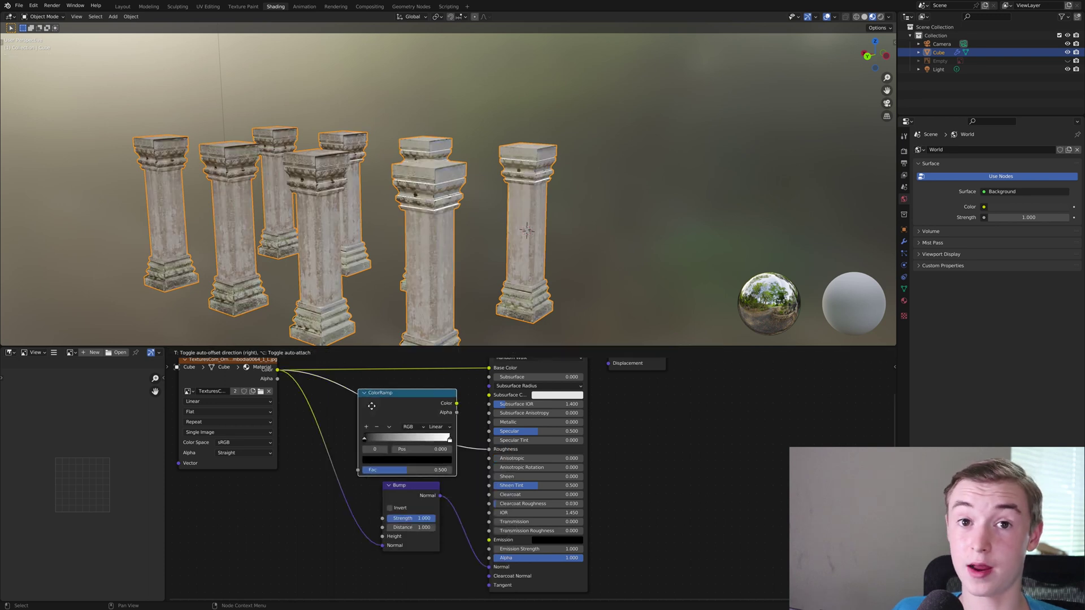
pyautogui.click(372, 405)
pyautogui.moveTo(383, 545); pyautogui.dragTo(386, 536)
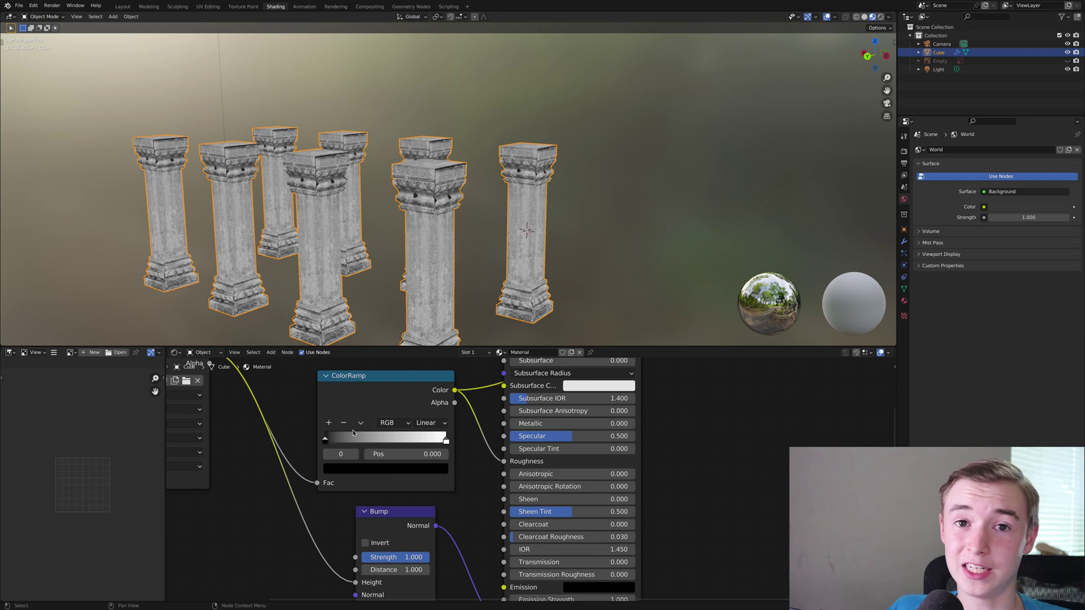
# Step: Boost ramp contrast with a light-grey dark stop and set bump strength to 0.489
pyautogui.moveTo(333, 442); pyautogui.dragTo(362, 466)
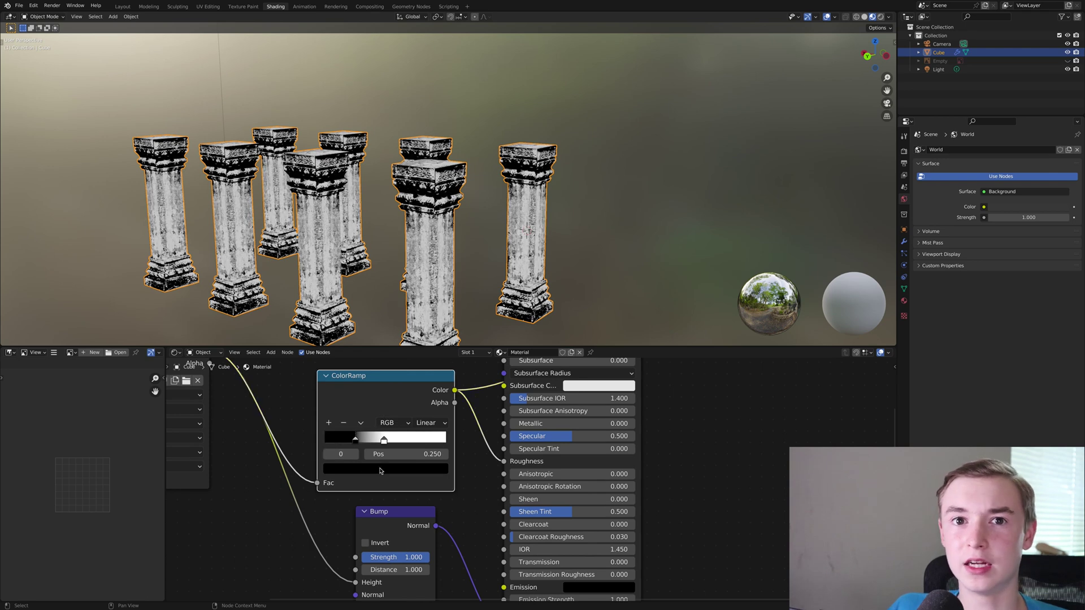
pyautogui.click(380, 470)
pyautogui.moveTo(407, 385); pyautogui.dragTo(407, 308)
pyautogui.moveTo(396, 508); pyautogui.dragTo(374, 413, button='middle')
pyautogui.moveTo(368, 464); pyautogui.dragTo(373, 464)
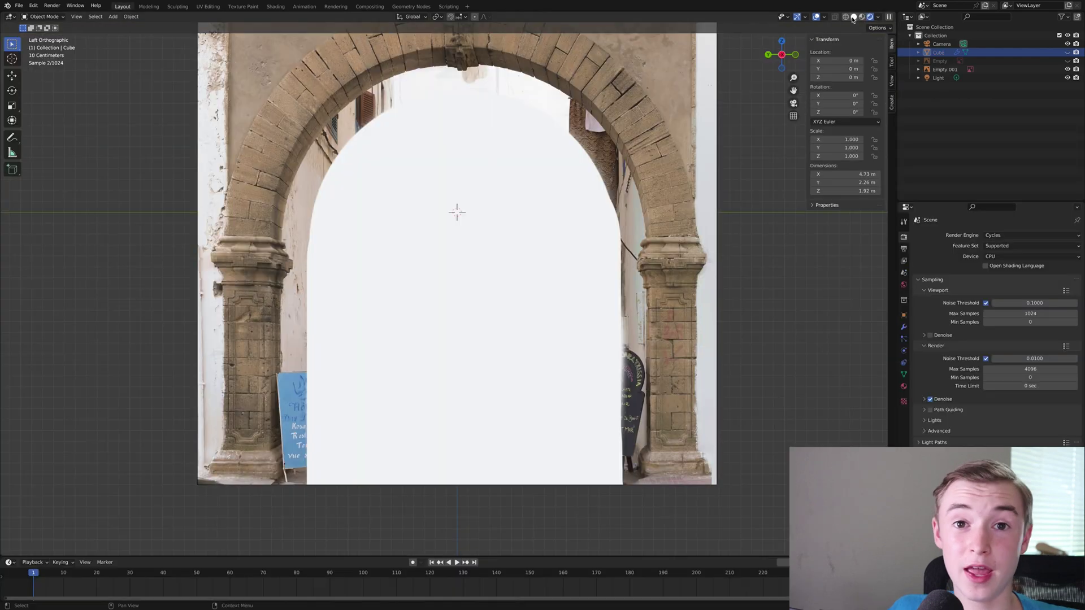
# Step: Add a circle rotated 90° on Y, enlarge it to the arch and lower it to Z -0.2251 m
pyautogui.scroll(-3, 790, 76)
pyautogui.hotkey('shift', 'a')
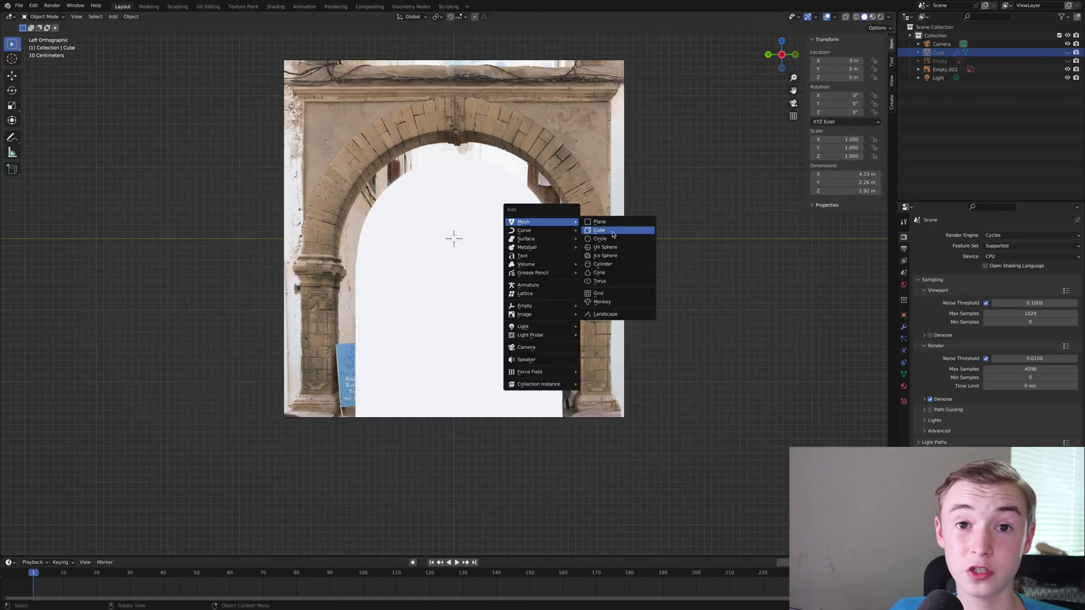
pyautogui.click(602, 236)
pyautogui.press('r')
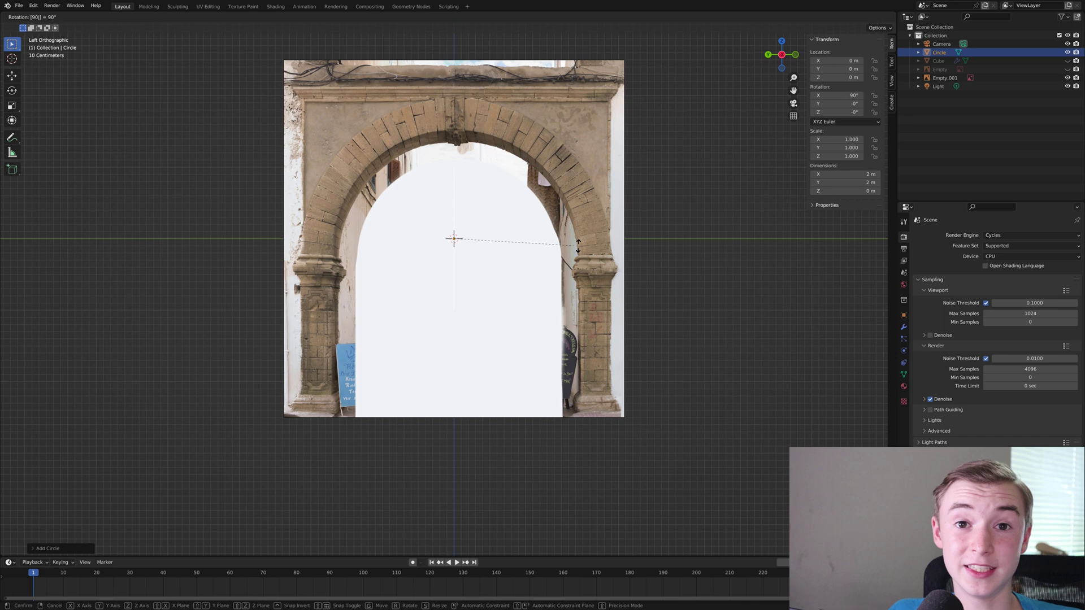
pyautogui.press('y')
pyautogui.press('Return')
pyautogui.press('s')
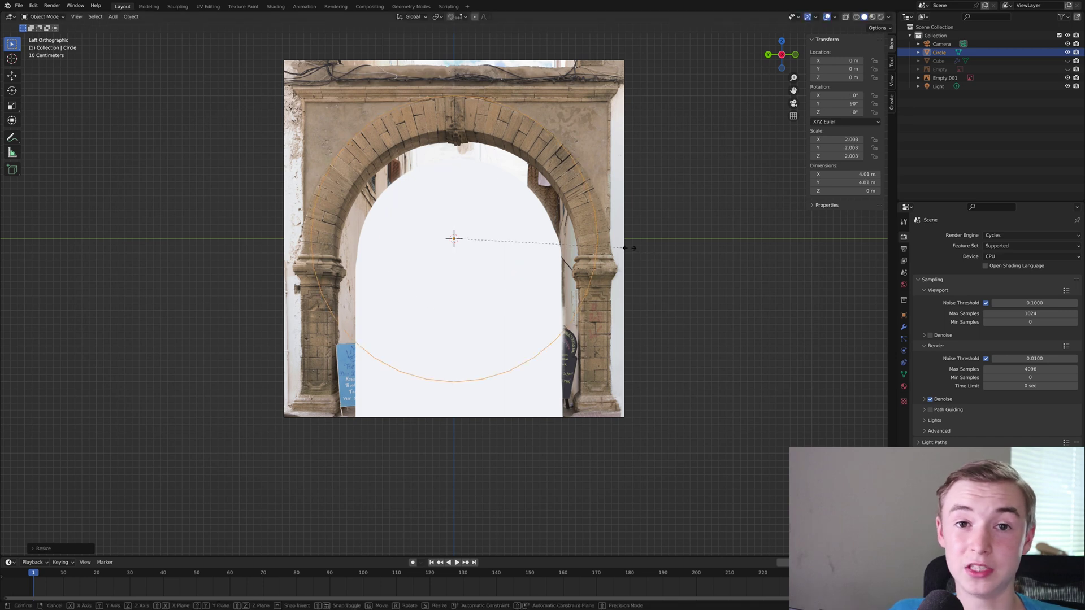
pyautogui.click(649, 249)
pyautogui.press('g')
pyautogui.press('z')
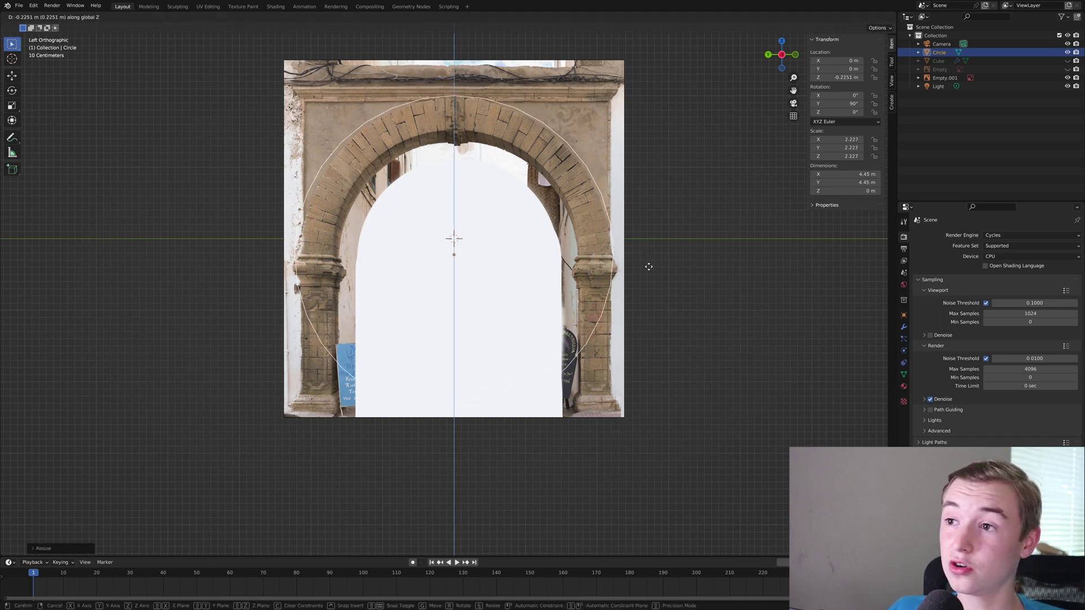
pyautogui.click(648, 274)
# Step: Delete the circle's lower vertices and extrude the remaining arc outward into a band of faces
pyautogui.press('Tab')
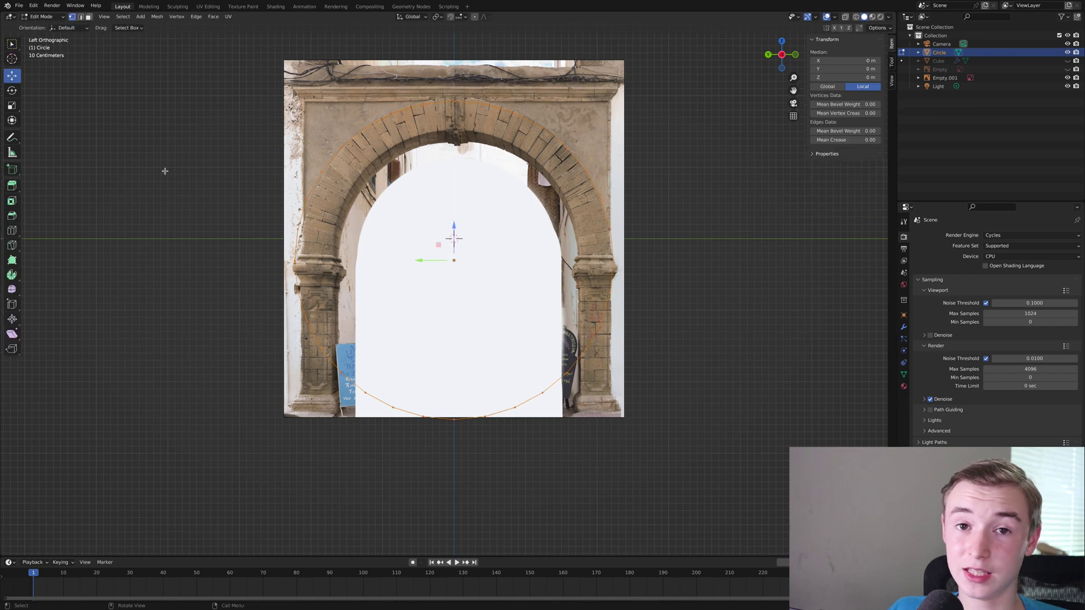
pyautogui.moveTo(653, 428); pyautogui.dragTo(236, 283)
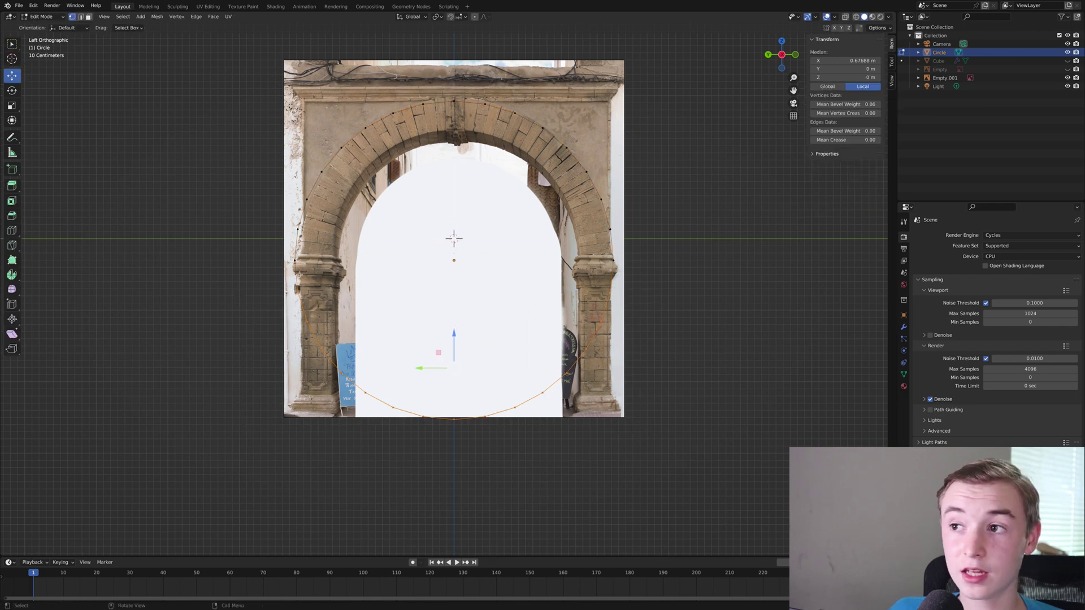
pyautogui.rightClick(586, 296)
pyautogui.click(543, 476)
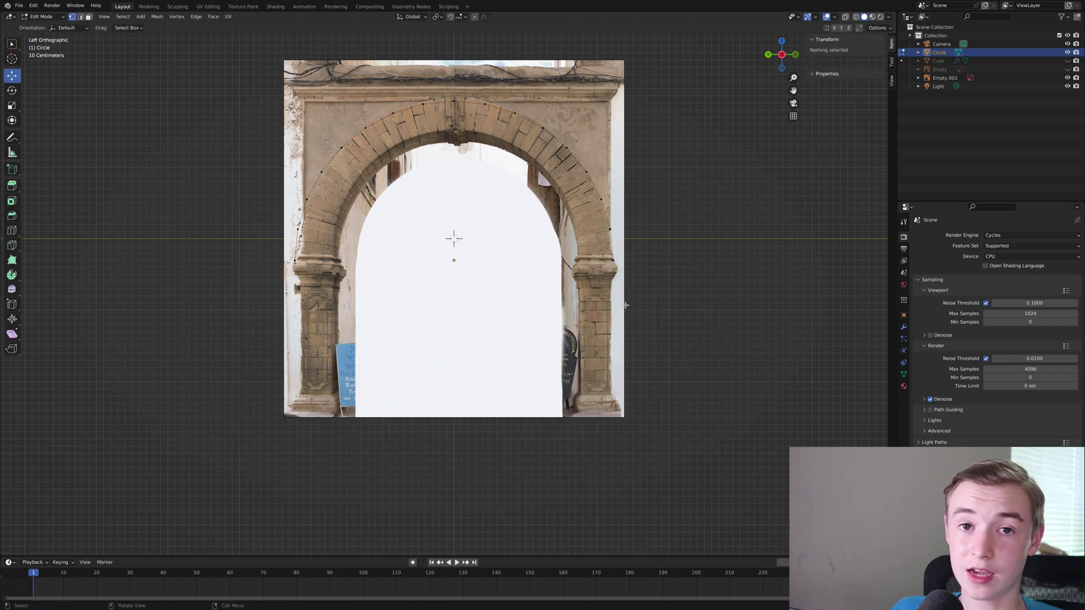
pyautogui.press('e')
pyautogui.press('s')
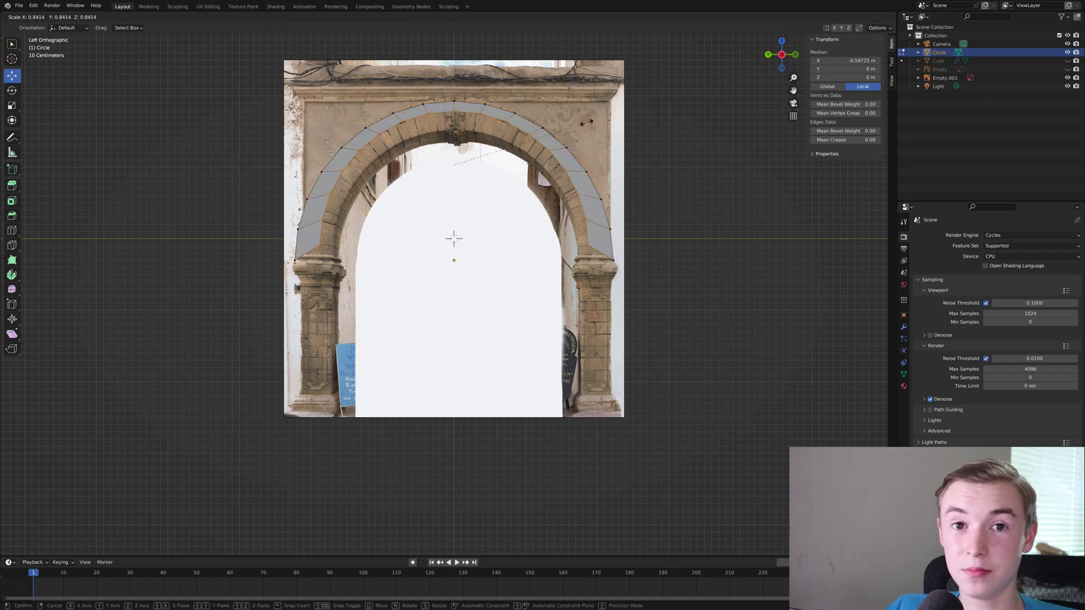
pyautogui.click(495, 125)
pyautogui.moveTo(455, 132); pyautogui.dragTo(453, 148)
# Step: Add a plane rotated 90° on Y and scale it to cover the arch image
pyautogui.press('s')
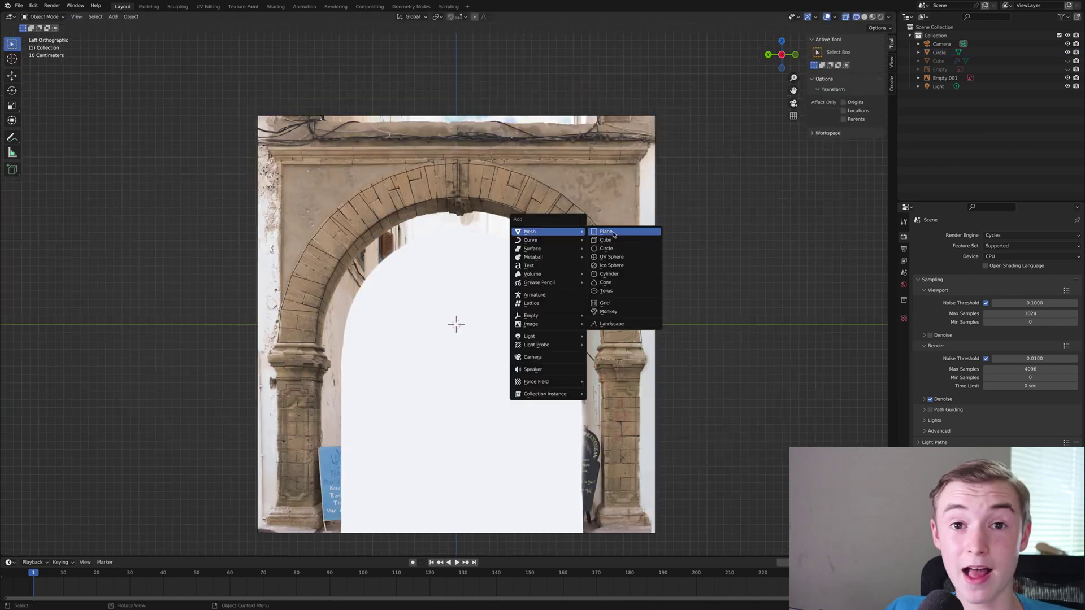
pyautogui.click(610, 230)
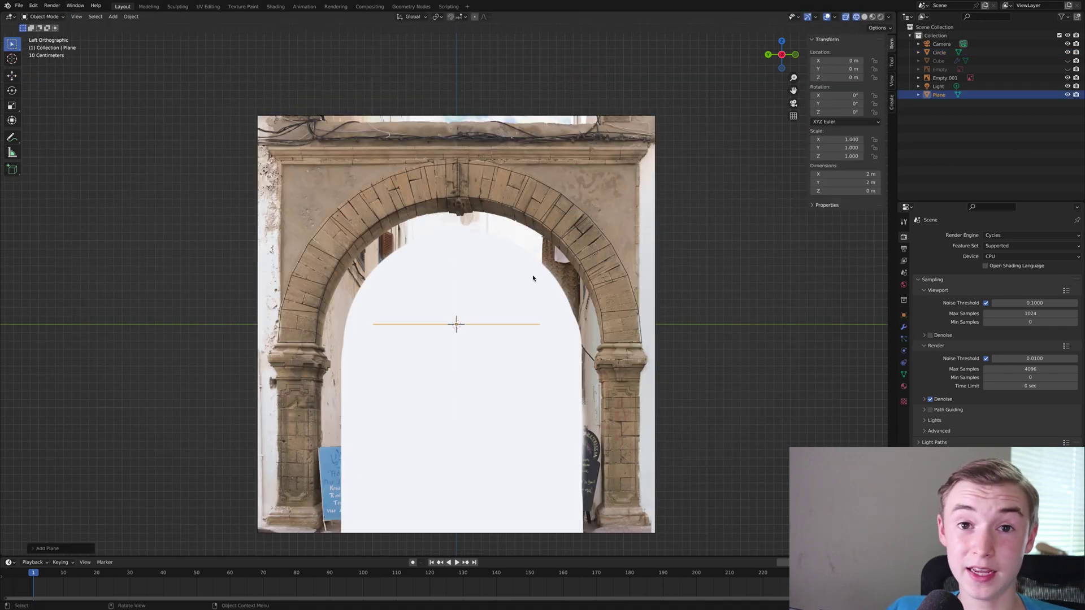
pyautogui.write('ry90')
pyautogui.press('Return')
pyautogui.press('s')
# Step: Extrude the top edge up to the lintel, keeping the mesh see-through
pyautogui.press('Tab')
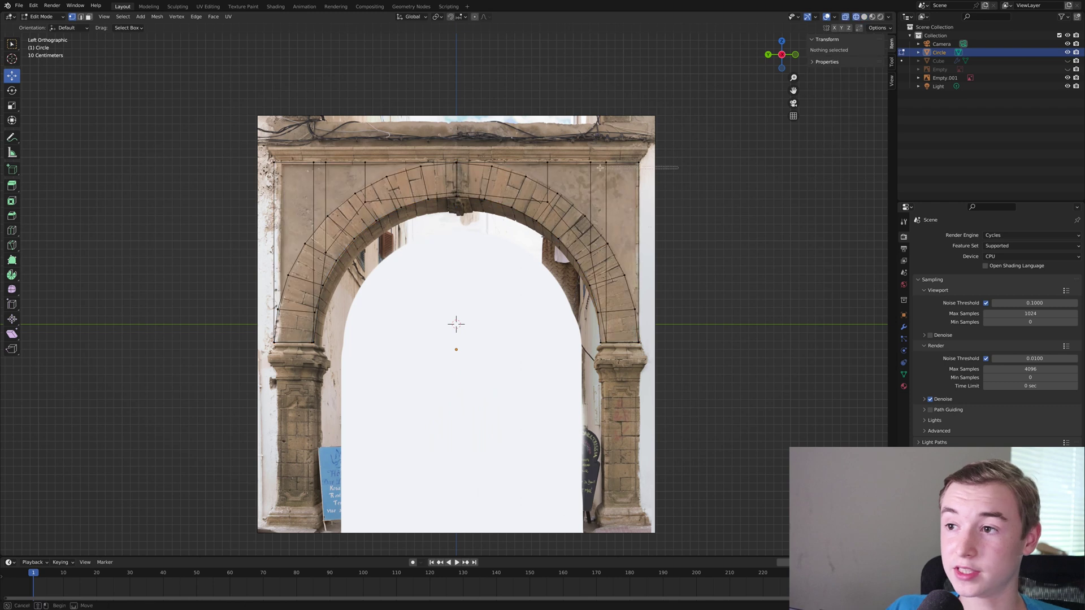
pyautogui.moveTo(486, 160); pyautogui.dragTo(565, 169, button='middle')
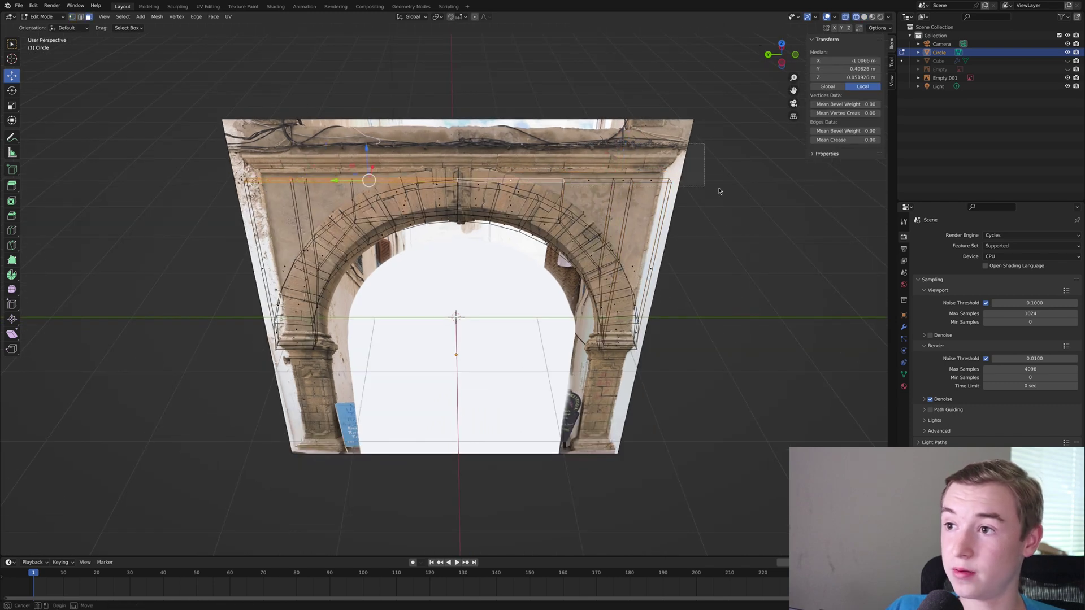
pyautogui.press('KP_3')
pyautogui.press('e')
pyautogui.click(701, 201)
pyautogui.press('KP_Decimal')
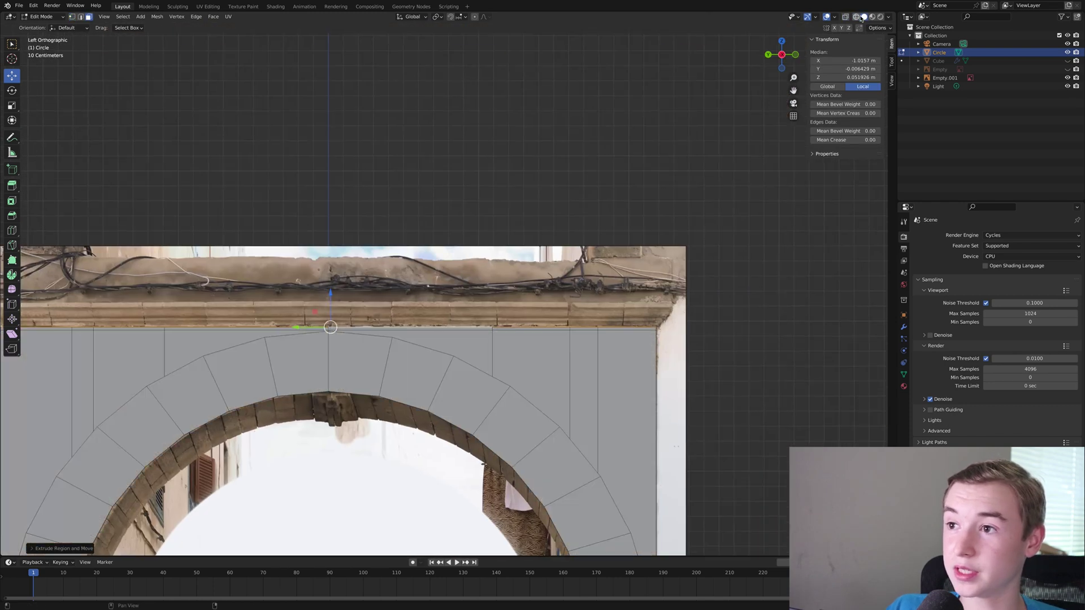
pyautogui.click(846, 17)
pyautogui.click(846, 18)
pyautogui.scroll(3, 802, 238)
pyautogui.press('s')
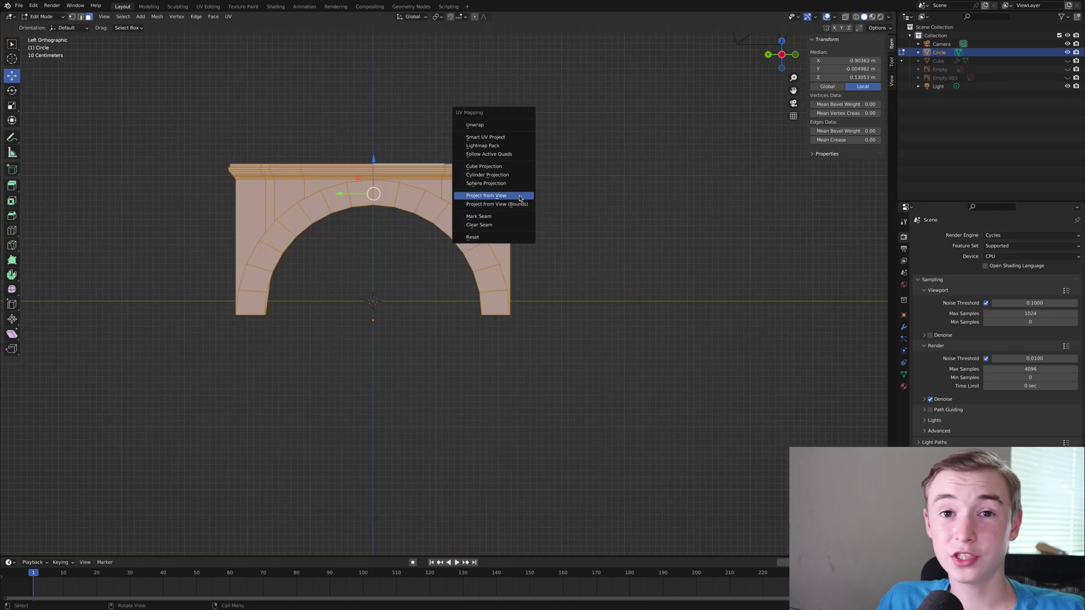
# Step: Unwrap the arch UVs from view and insert a Bump node on the normal link
pyautogui.click(517, 195)
pyautogui.moveTo(517, 195); pyautogui.dragTo(491, 174, button='middle')
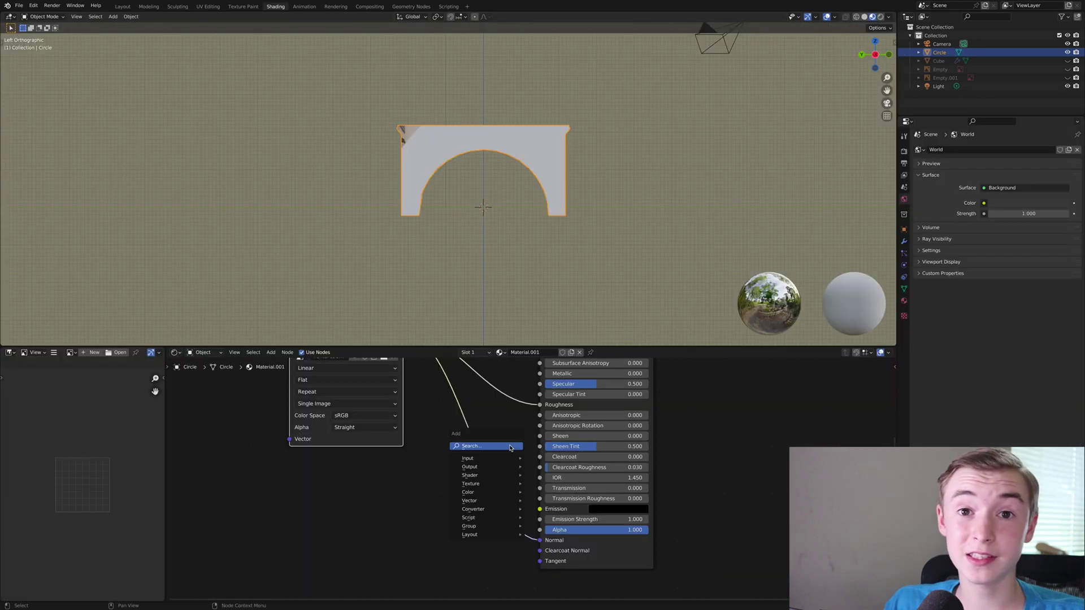
pyautogui.write('bump')
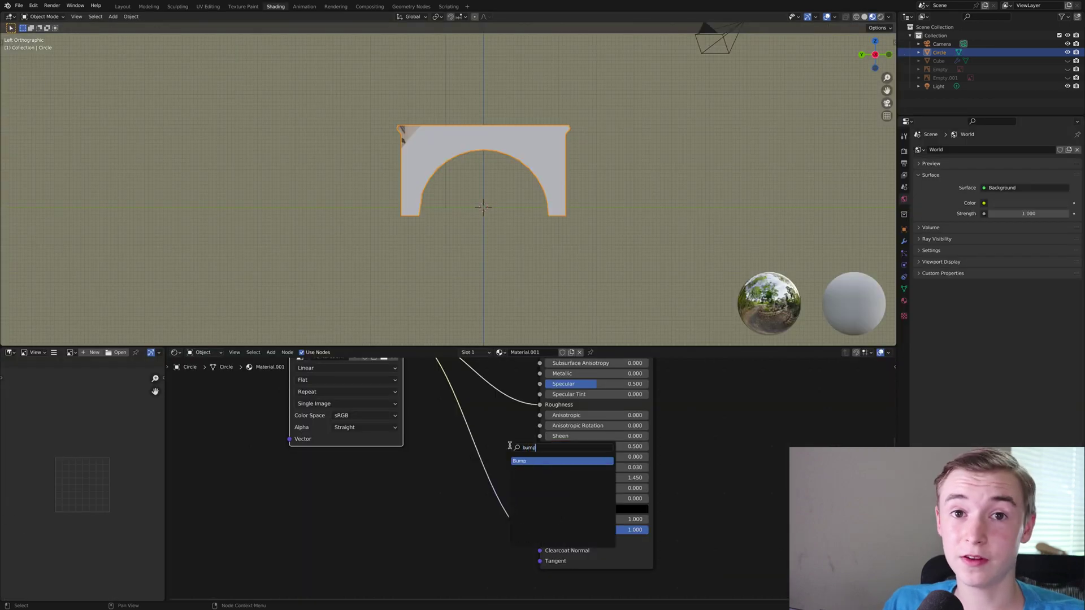
pyautogui.press('Return')
pyautogui.click(510, 452)
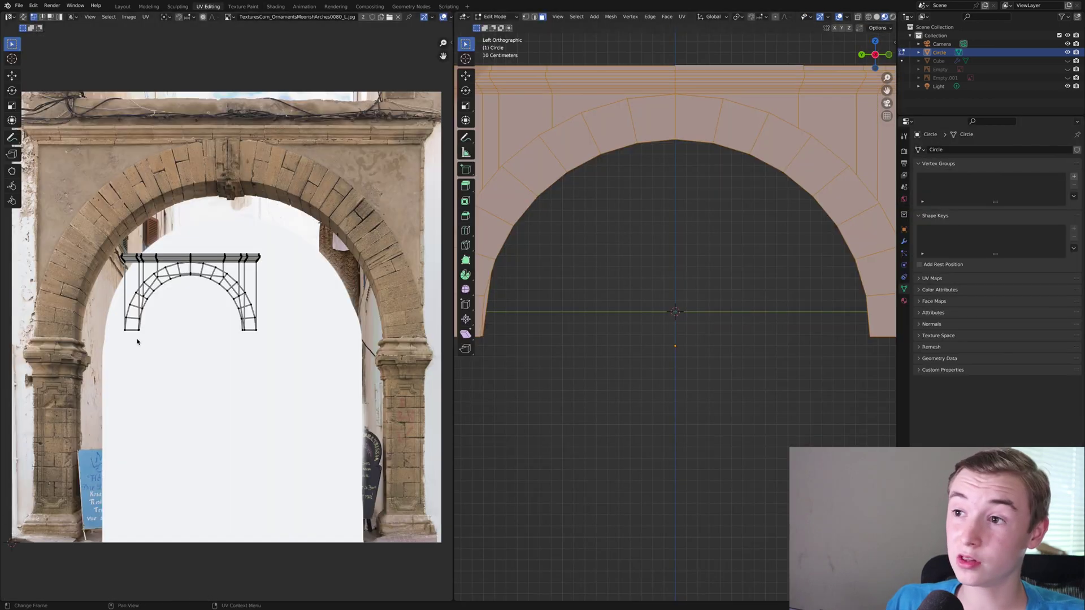
# Step: Scale the arch's UV island over the arch in the photo
pyautogui.press('a')
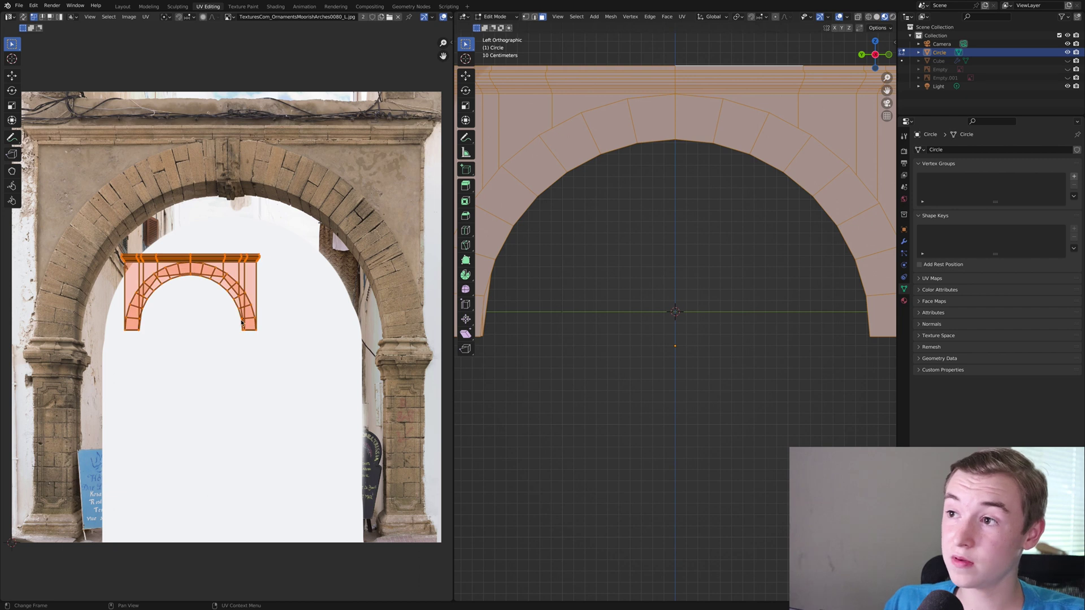
pyautogui.press('s')
pyautogui.click(355, 318)
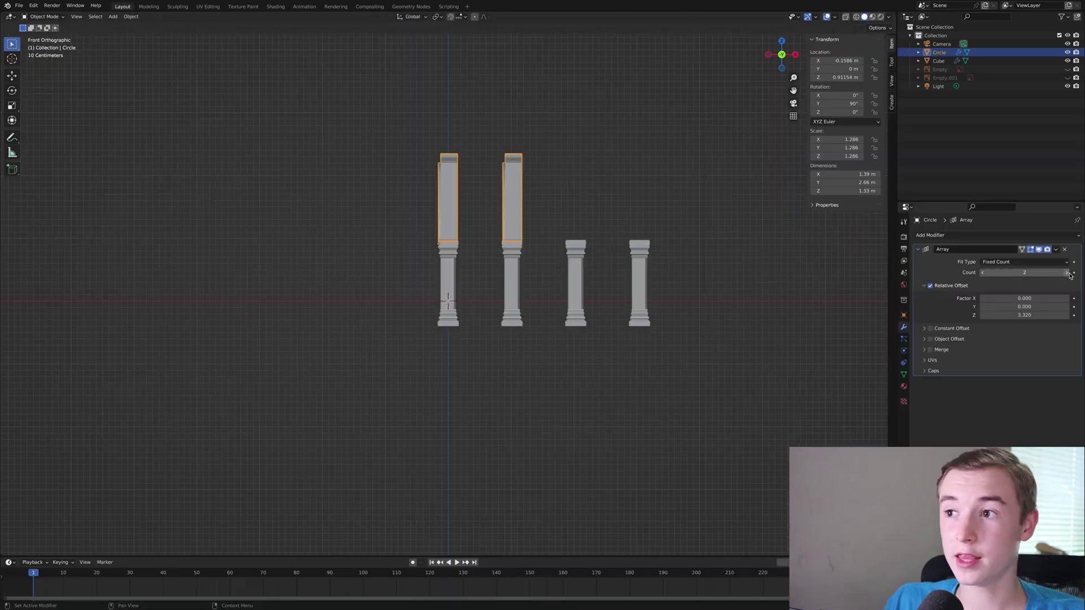
# Step: Set the array to four arches, the sun strength to 20, and lower the camera
pyautogui.click(1070, 273)
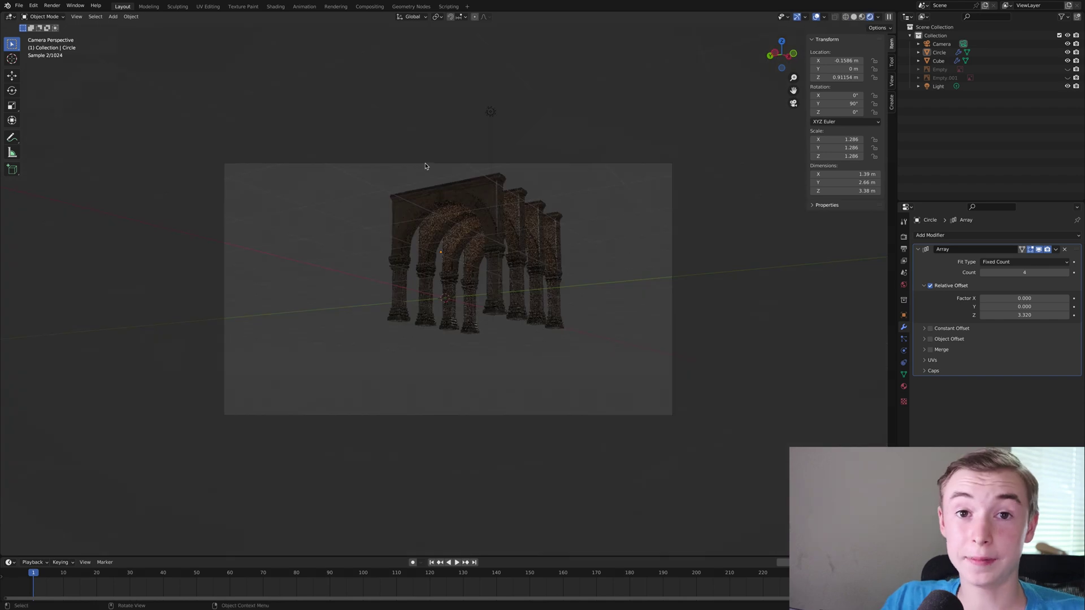
pyautogui.click(423, 165)
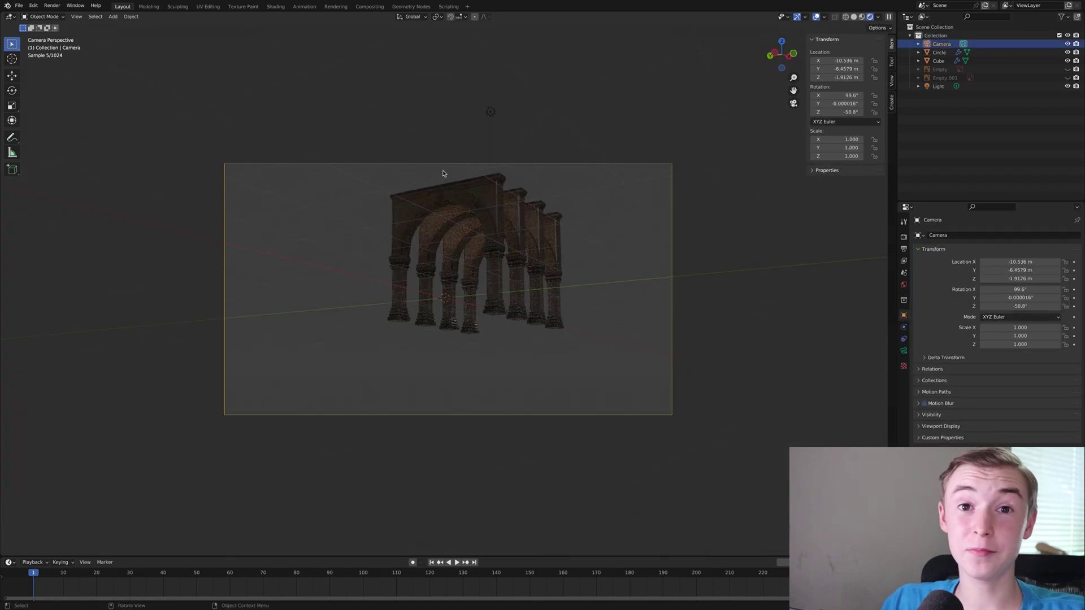
pyautogui.doubleClick(996, 294)
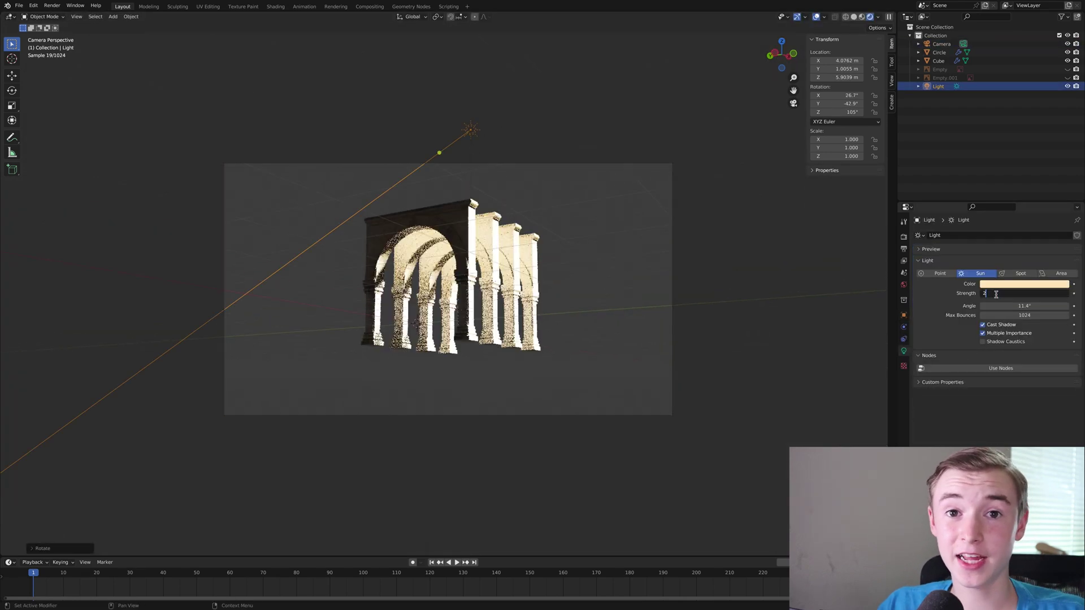
pyautogui.write('20')
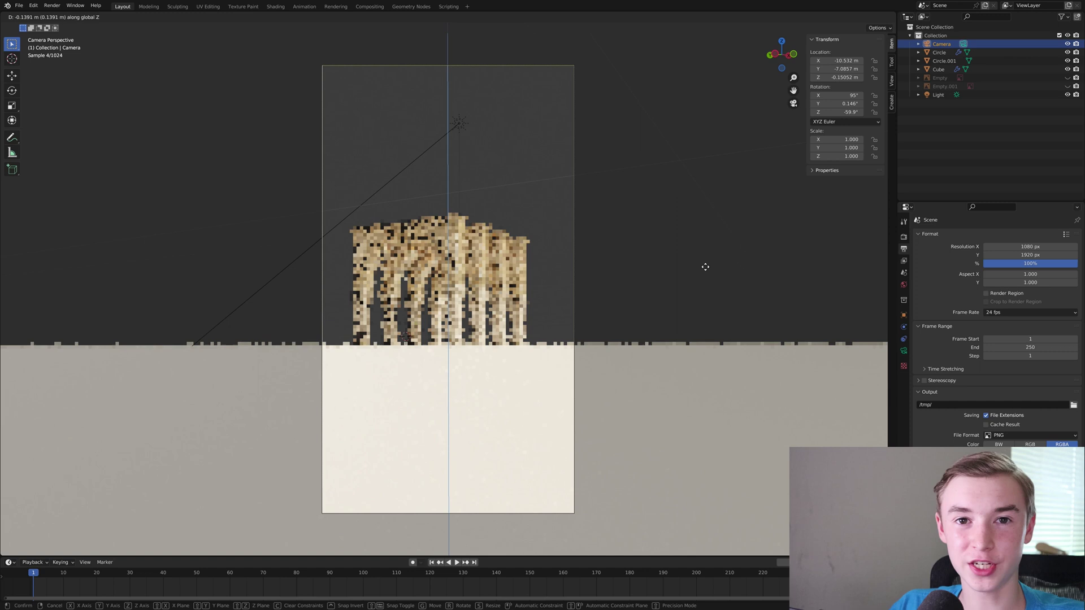
pyautogui.click(705, 267)
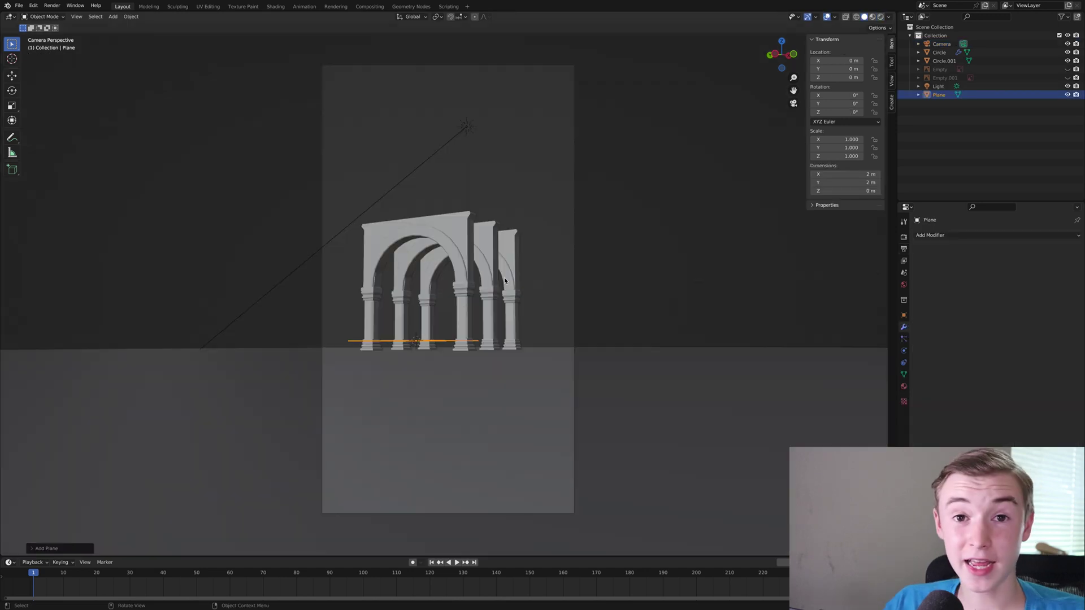
# Step: Stand the new plane upright with a 90° X rotation, then turn it around Z
pyautogui.press('r')
pyautogui.press('x')
pyautogui.press('9')
pyautogui.press('0')
pyautogui.press('Return')
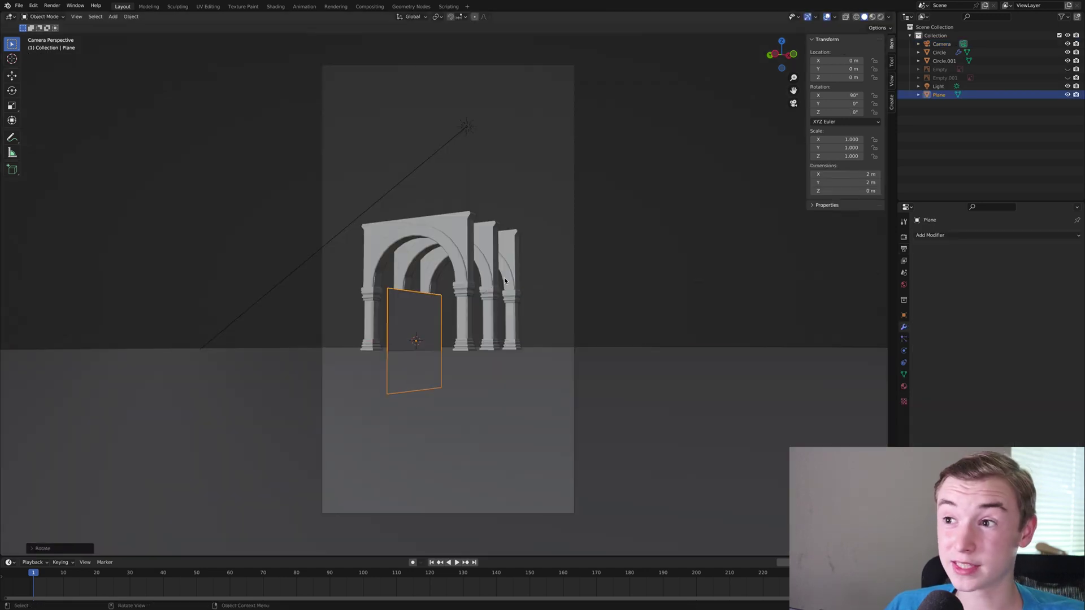
pyautogui.press('r')
pyautogui.press('z')
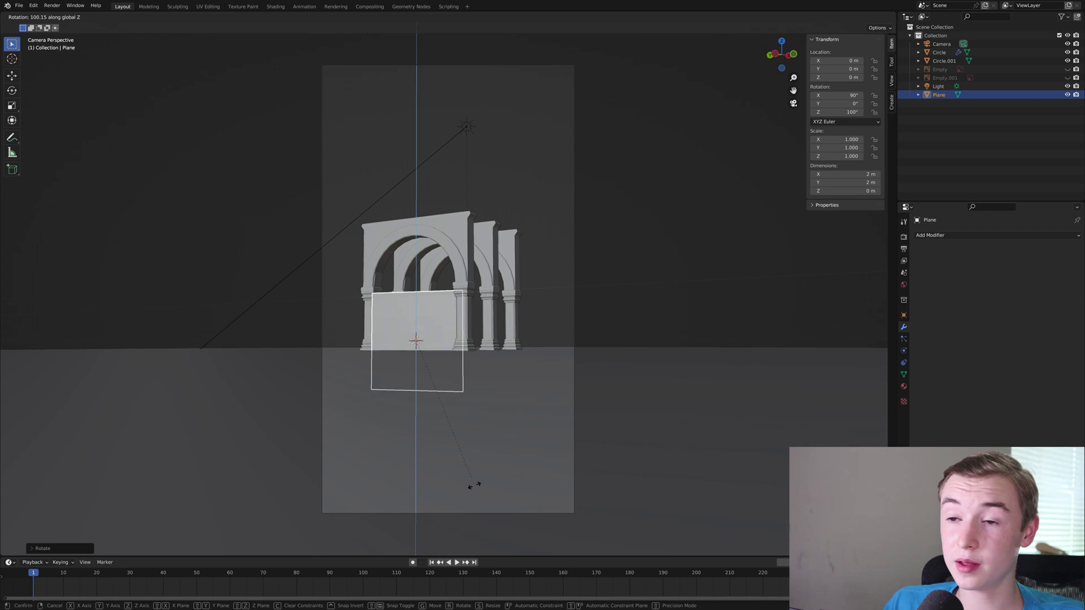
pyautogui.click(540, 453)
# Step: Scale the backdrop plane up to about 3.912 times and view it from the top
pyautogui.press('r')
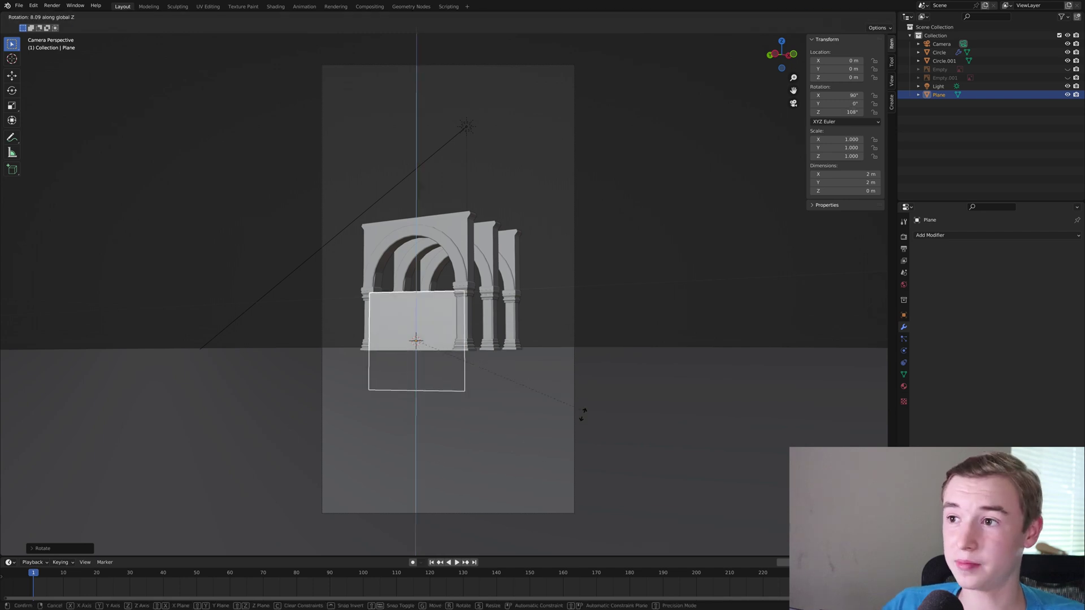
pyautogui.rightClick(565, 416)
pyautogui.press('s')
pyautogui.click(57, 226)
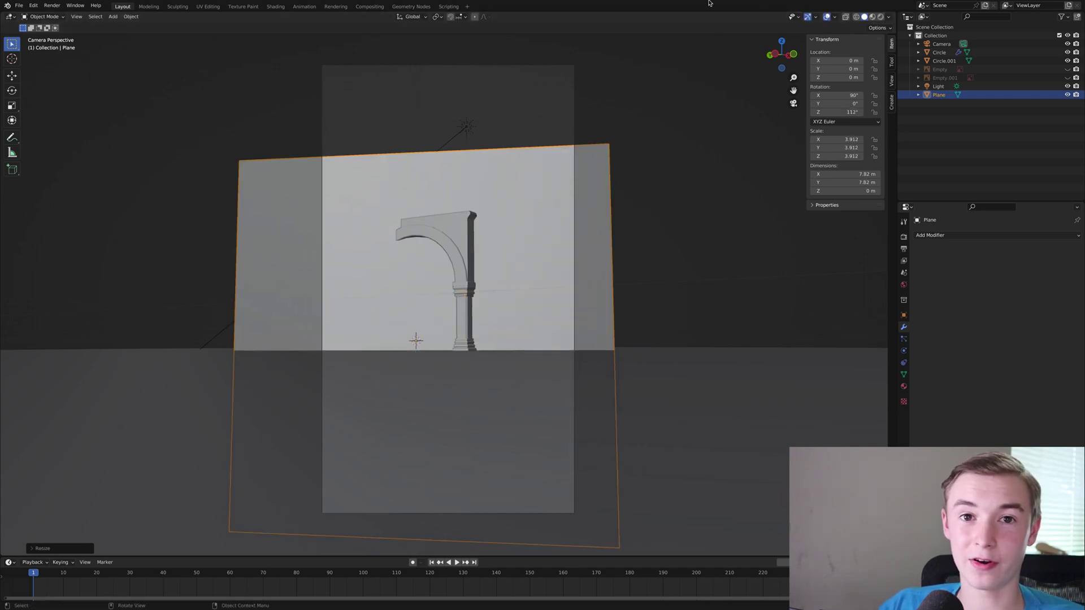
pyautogui.click(783, 44)
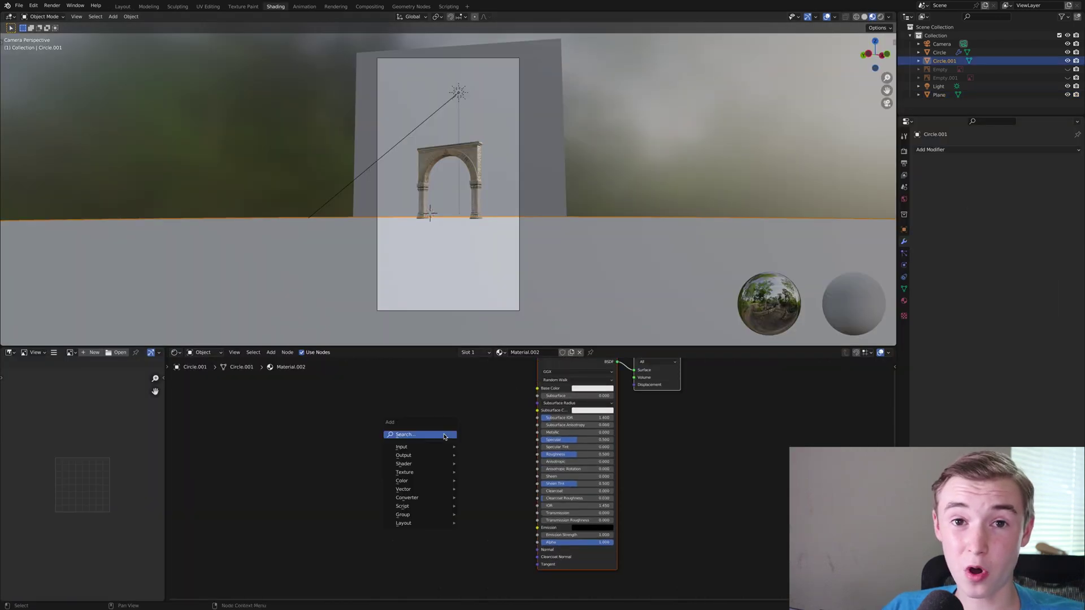
# Step: Drive the ground's Normal with a noise-fed Bump node and link the backdrop image into Emission
pyautogui.click(444, 435)
pyautogui.write('bump')
pyautogui.click(450, 450)
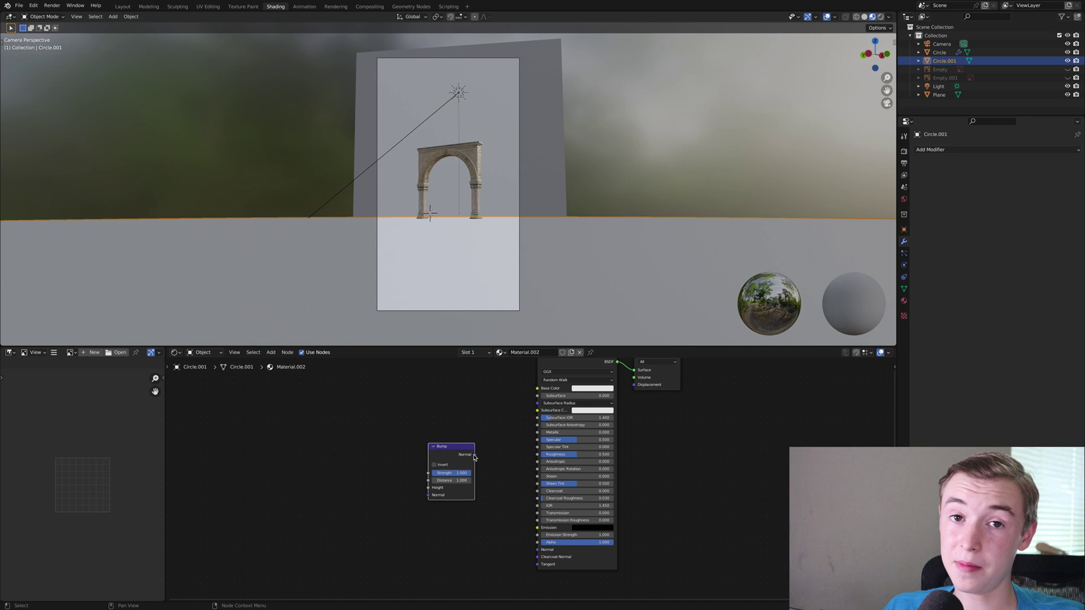
pyautogui.moveTo(528, 535); pyautogui.dragTo(537, 549)
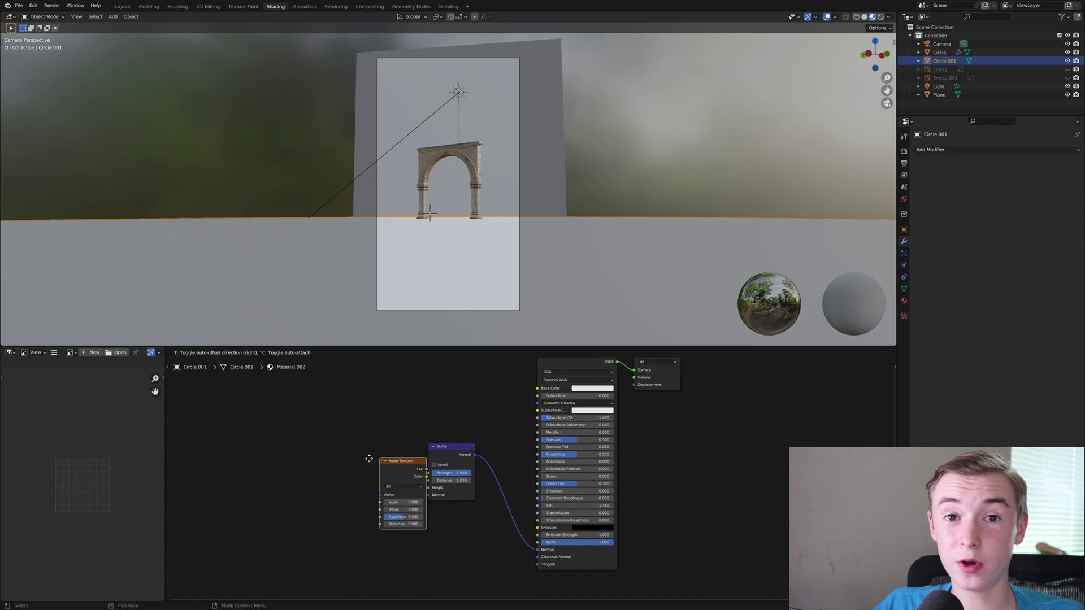
pyautogui.click(401, 468)
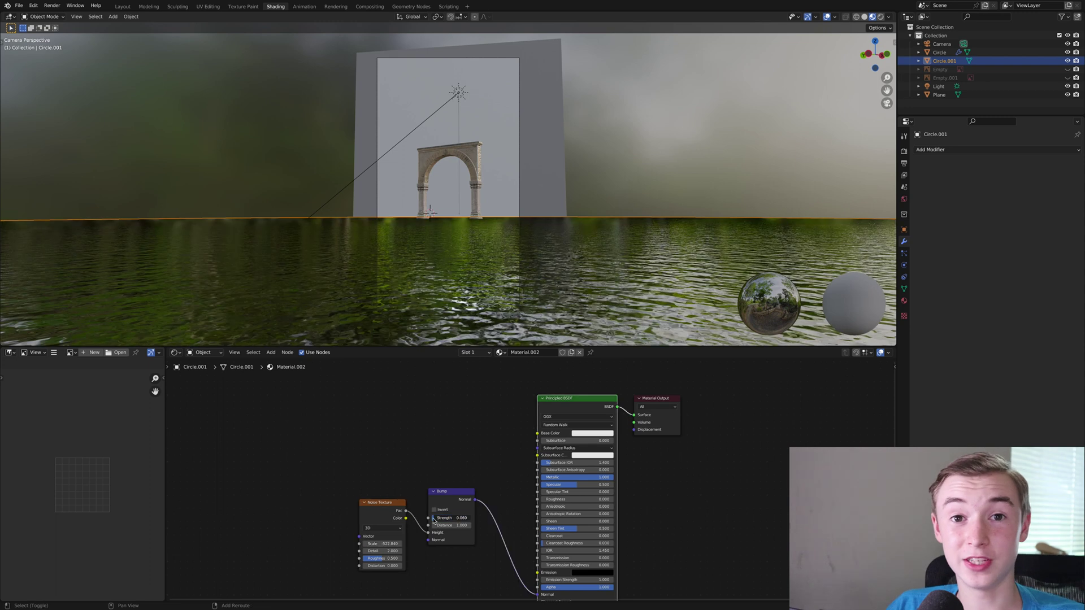
pyautogui.moveTo(521, 441); pyautogui.dragTo(539, 528)
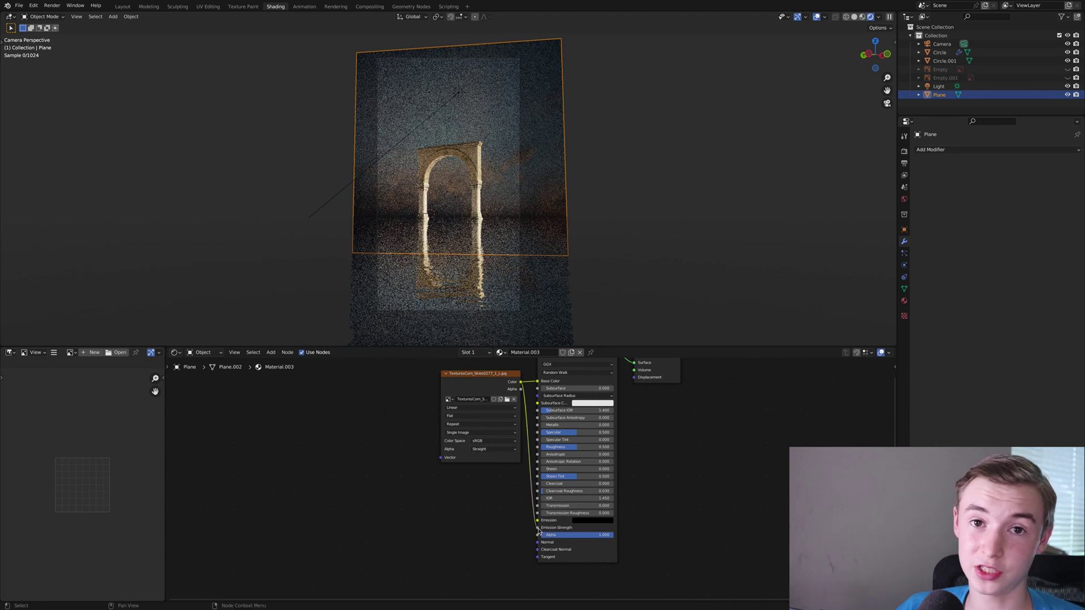
pyautogui.moveTo(481, 374); pyautogui.dragTo(333, 382)
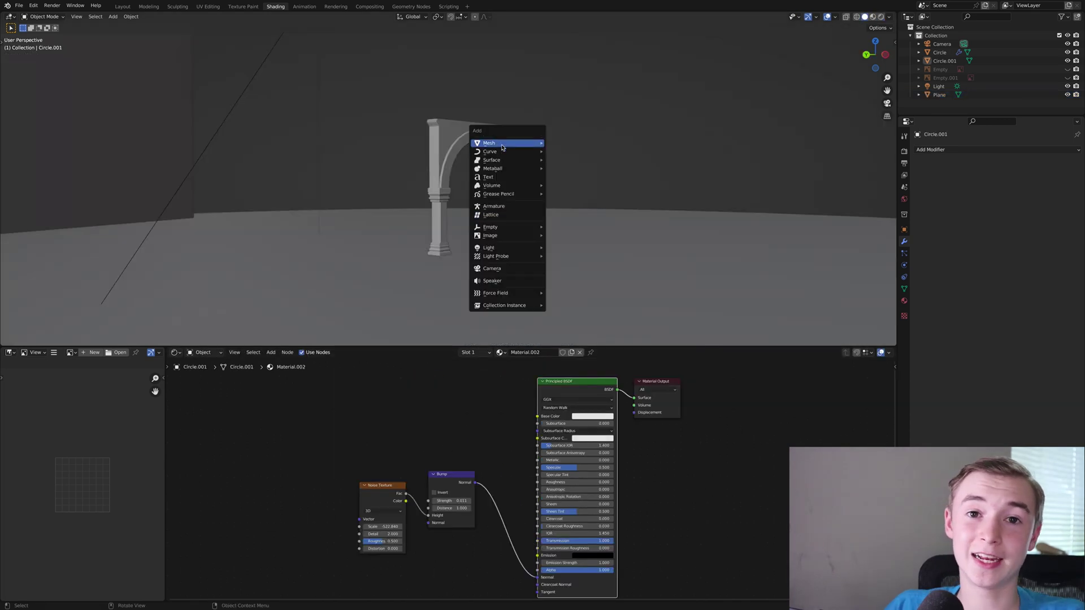
# Step: Add a second plane and lower it along Z just beneath the arch
pyautogui.moveTo(502, 148)
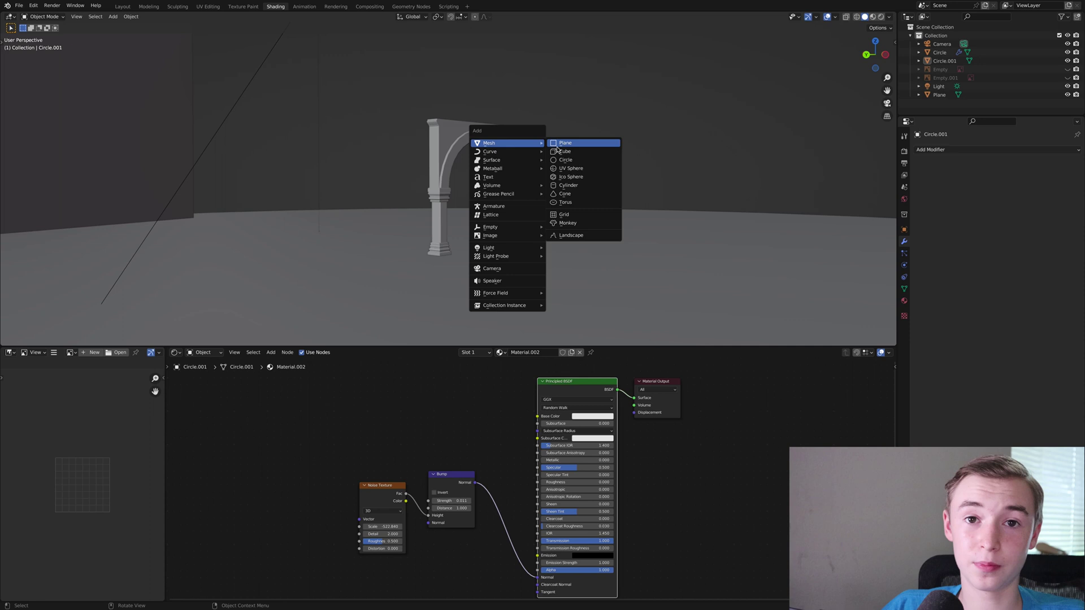
pyautogui.click(565, 146)
pyautogui.press('g')
pyautogui.press('z')
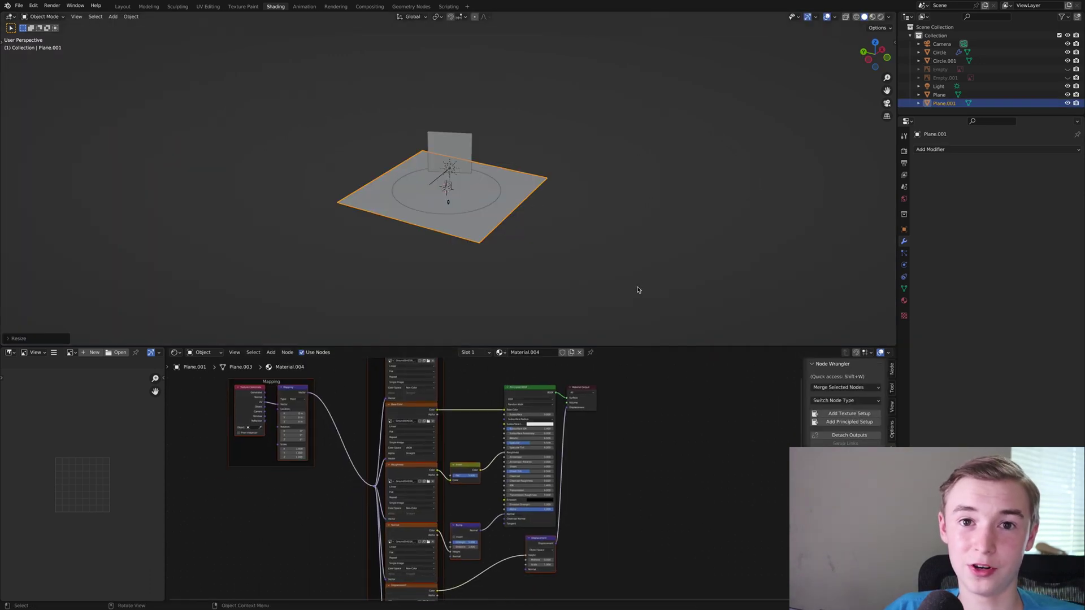
pyautogui.click(637, 289)
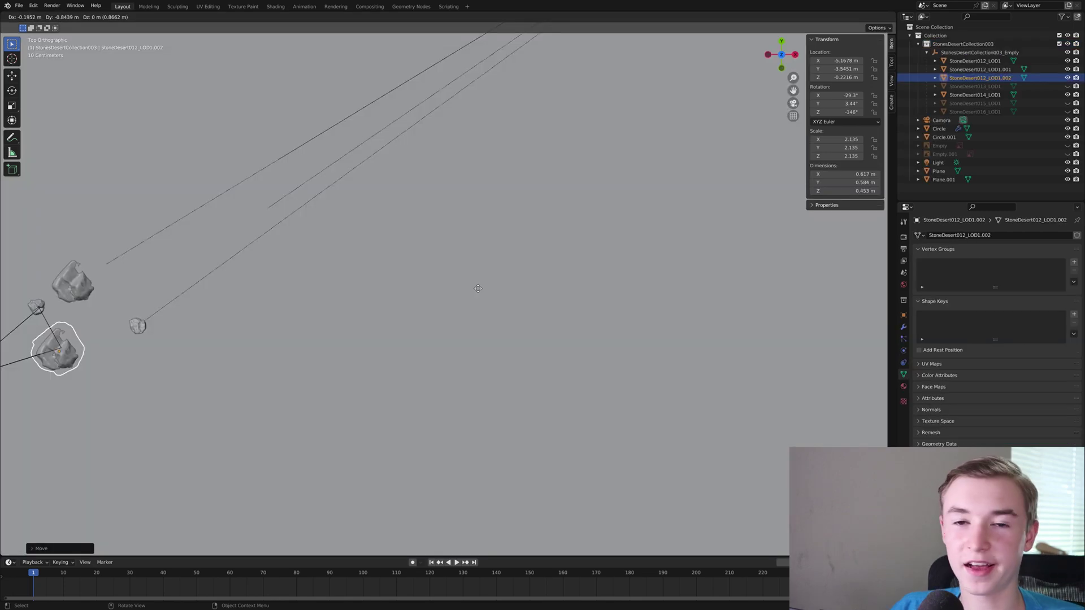
# Step: Duplicate a foreground rock, place the copy beside the others, and rotate it to a new angle
pyautogui.hotkey('shift', 'd')
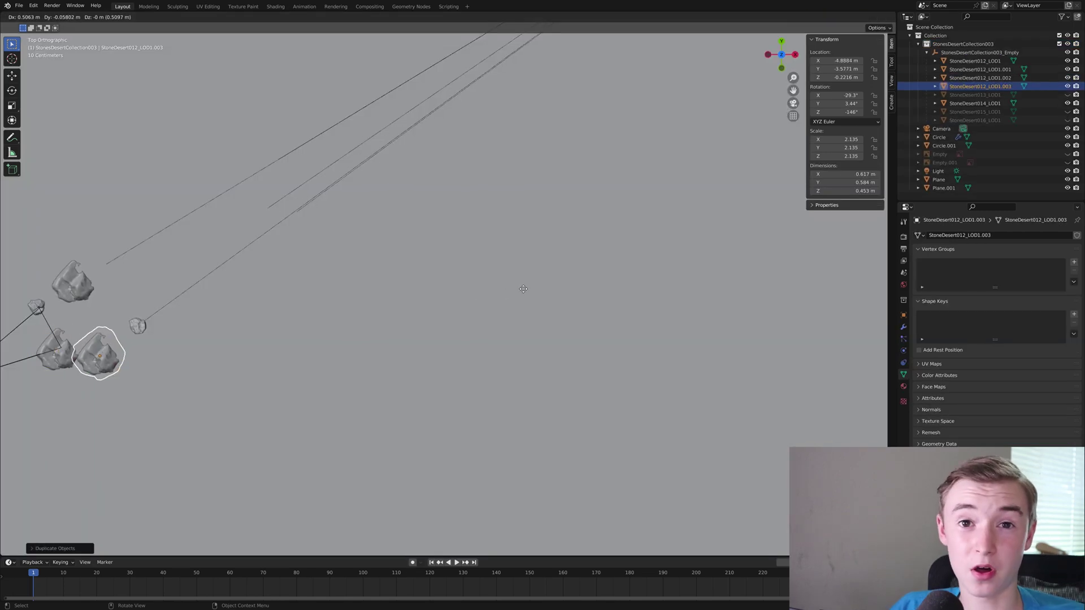
pyautogui.click(526, 297)
pyautogui.press('r')
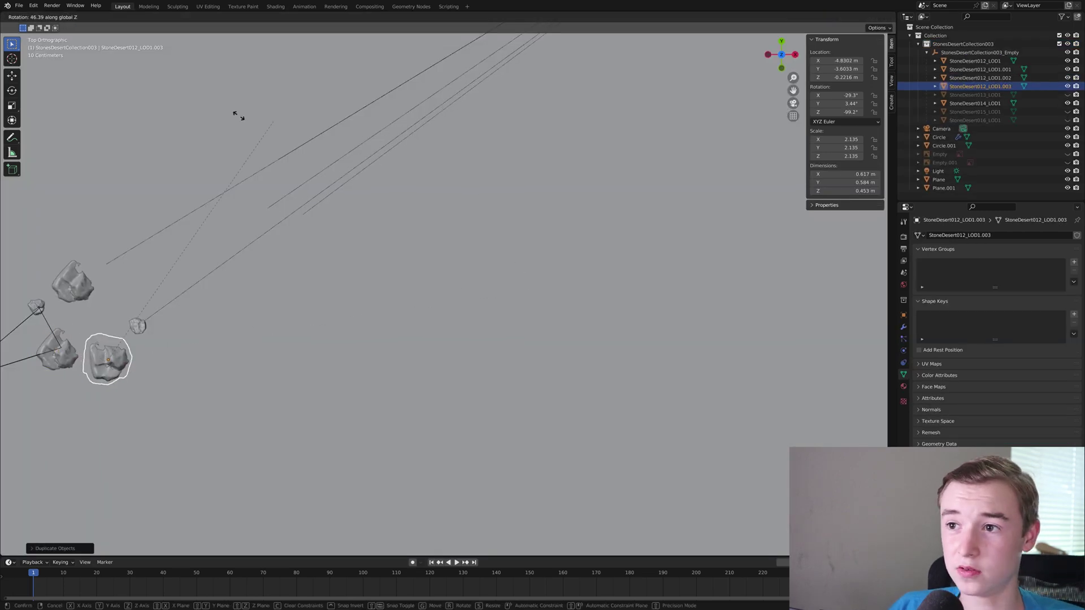
pyautogui.click(77, 222)
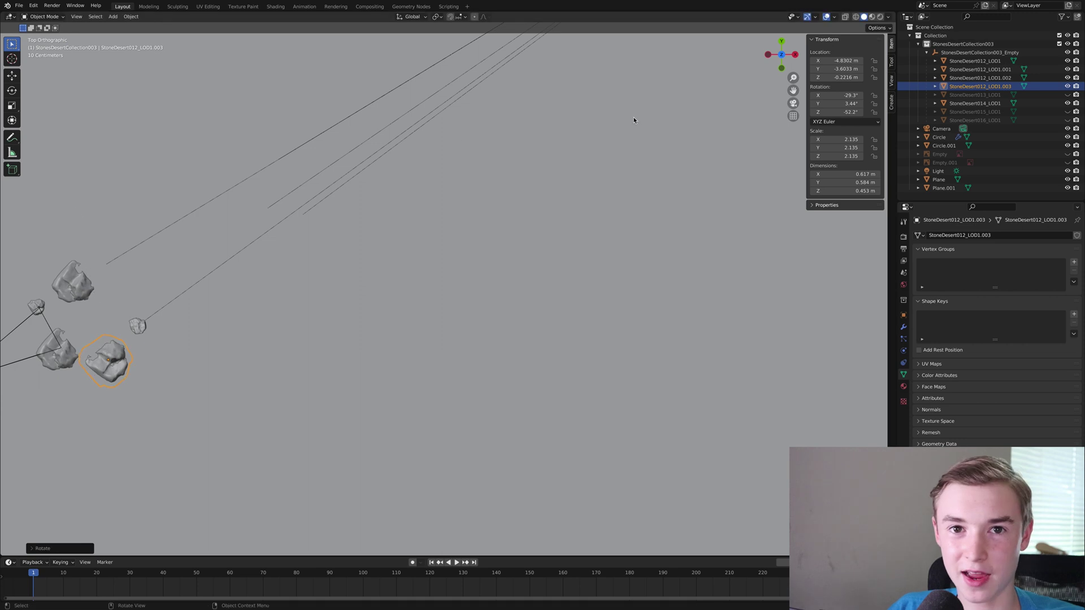
# Step: In camera view, start moving the lower-left foreground rock in front of the arch
pyautogui.click(793, 103)
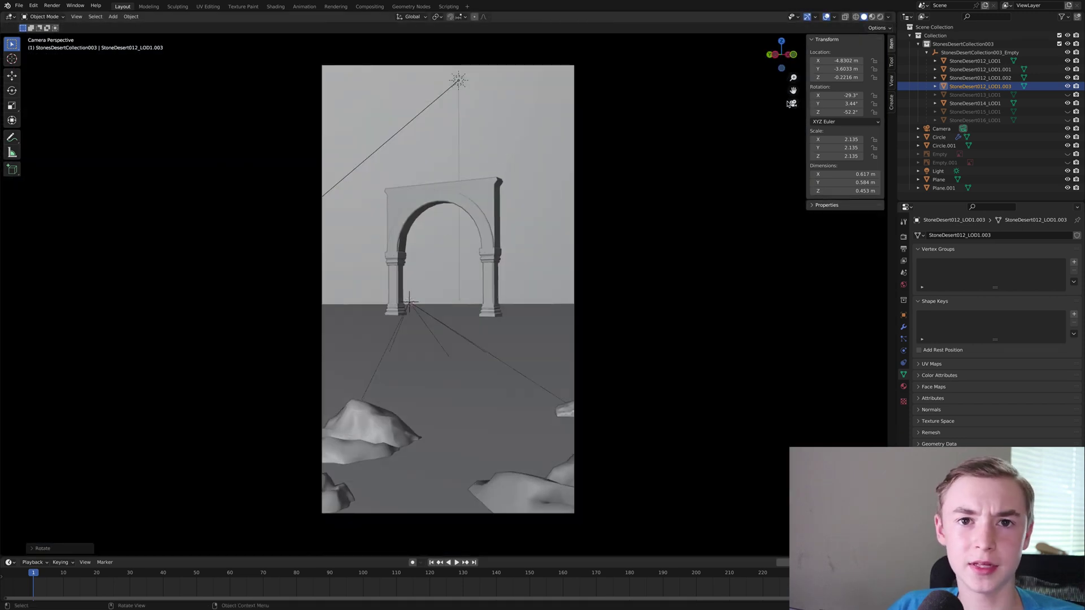
pyautogui.click(359, 422)
pyautogui.press('g')
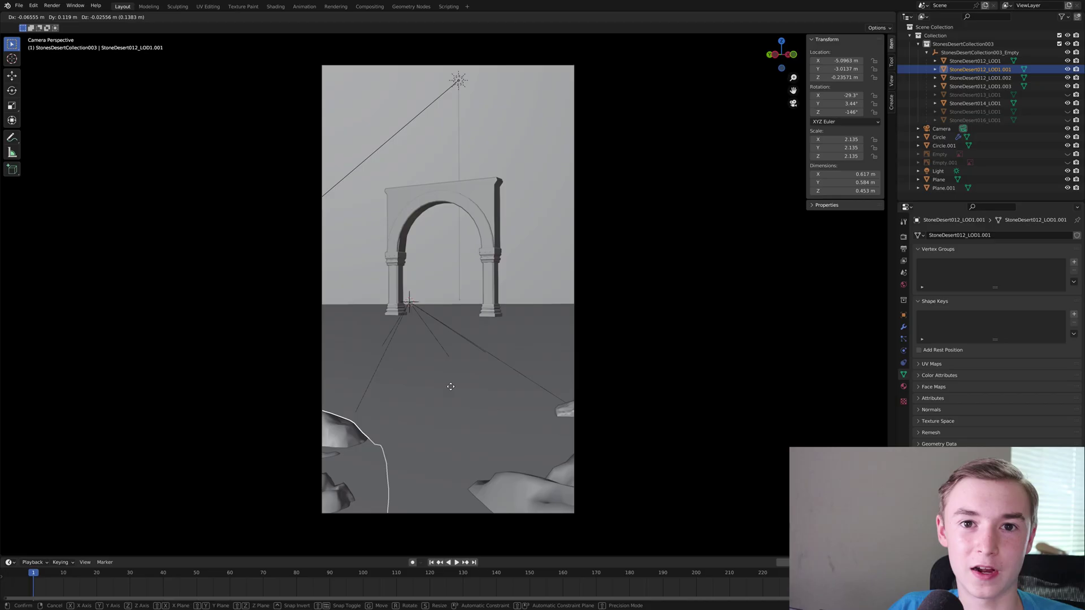